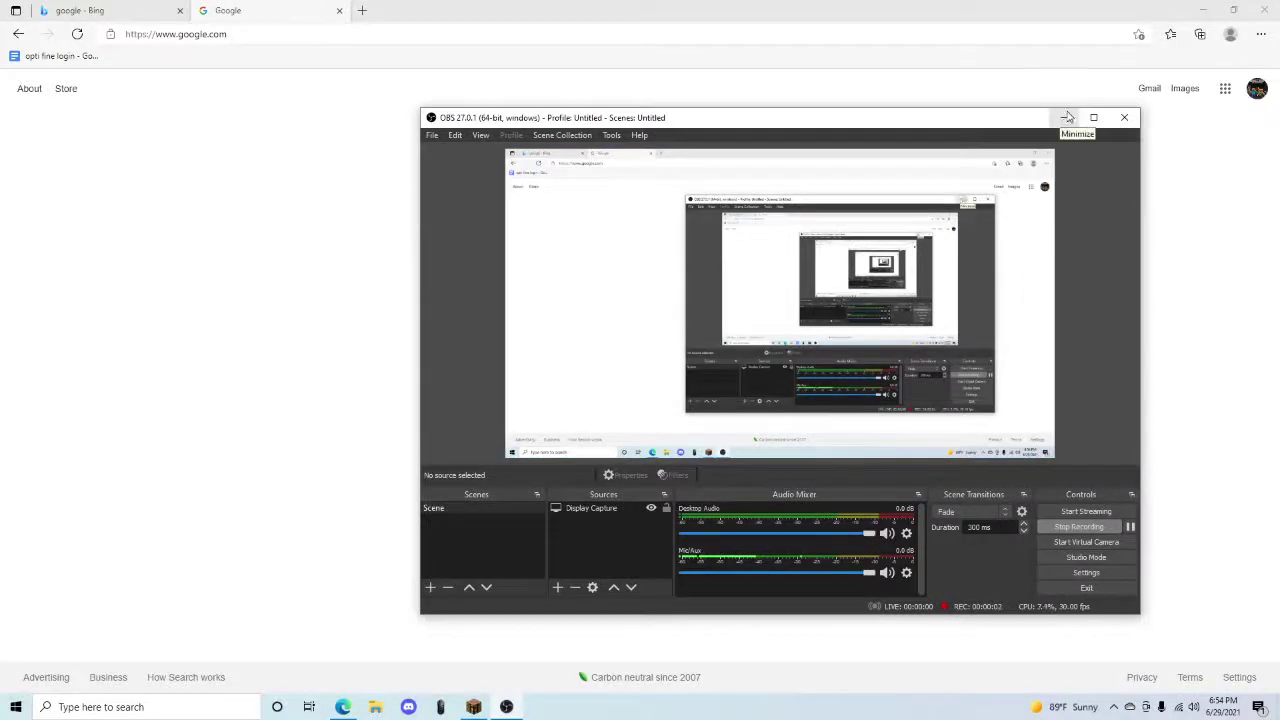
Minimize OBS Studio so the Google homepage in the browser shows.
{"action": "left_click", "coordinate": [1066, 118]}
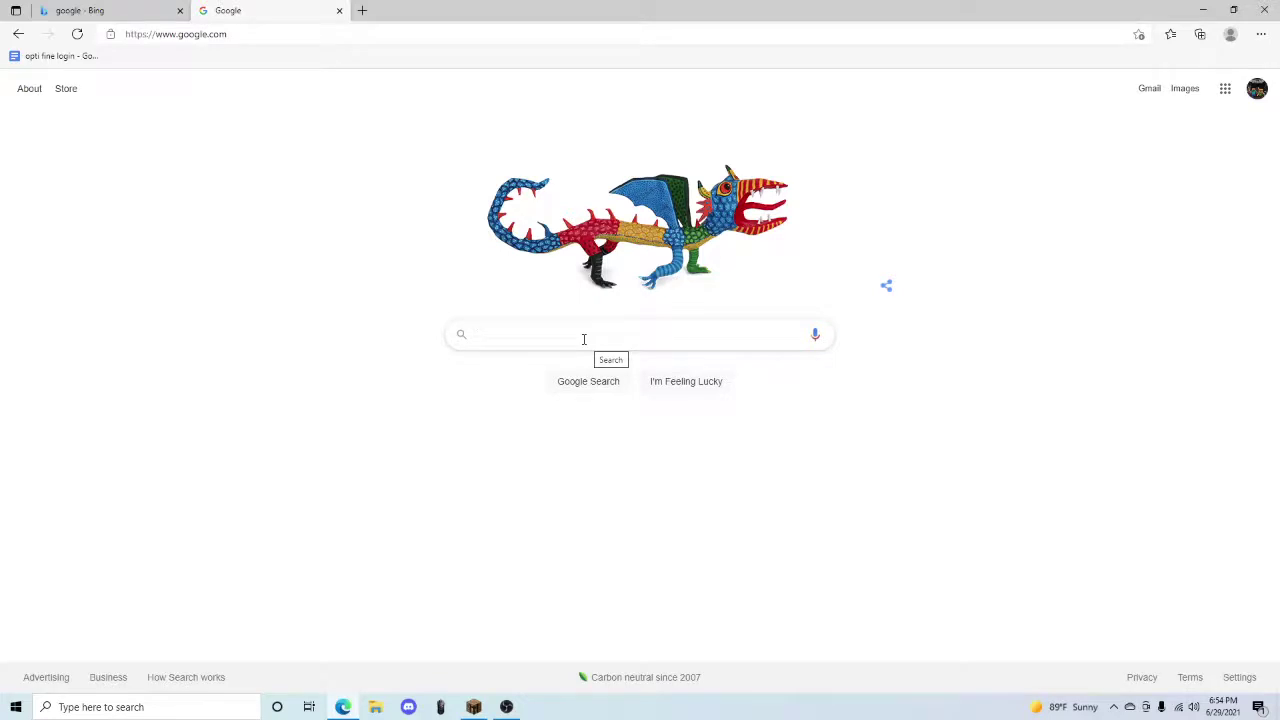
Search Google for 'msi afterburner' and open the official MSI Afterburner page on msi.com.
{"action": "type", "text": "msi a"}
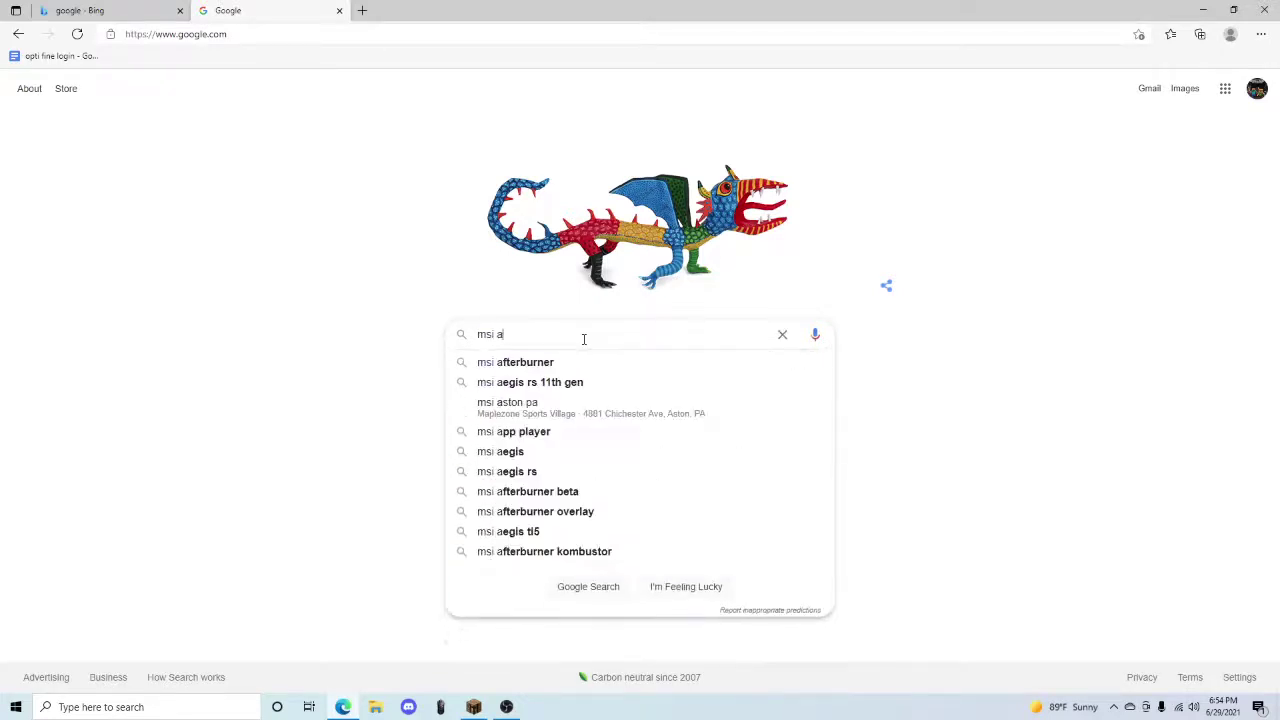
{"action": "type", "text": "fter"}
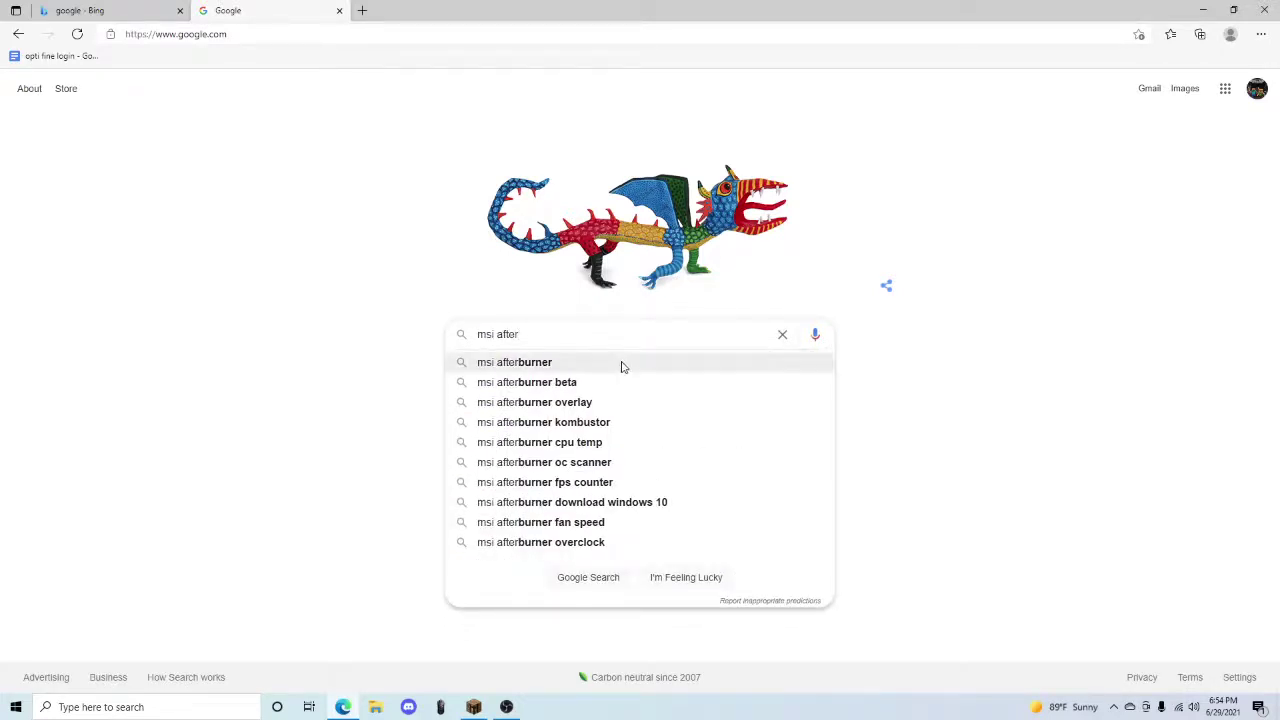
{"action": "left_click", "coordinate": [621, 365]}
{"action": "left_click", "coordinate": [205, 216]}
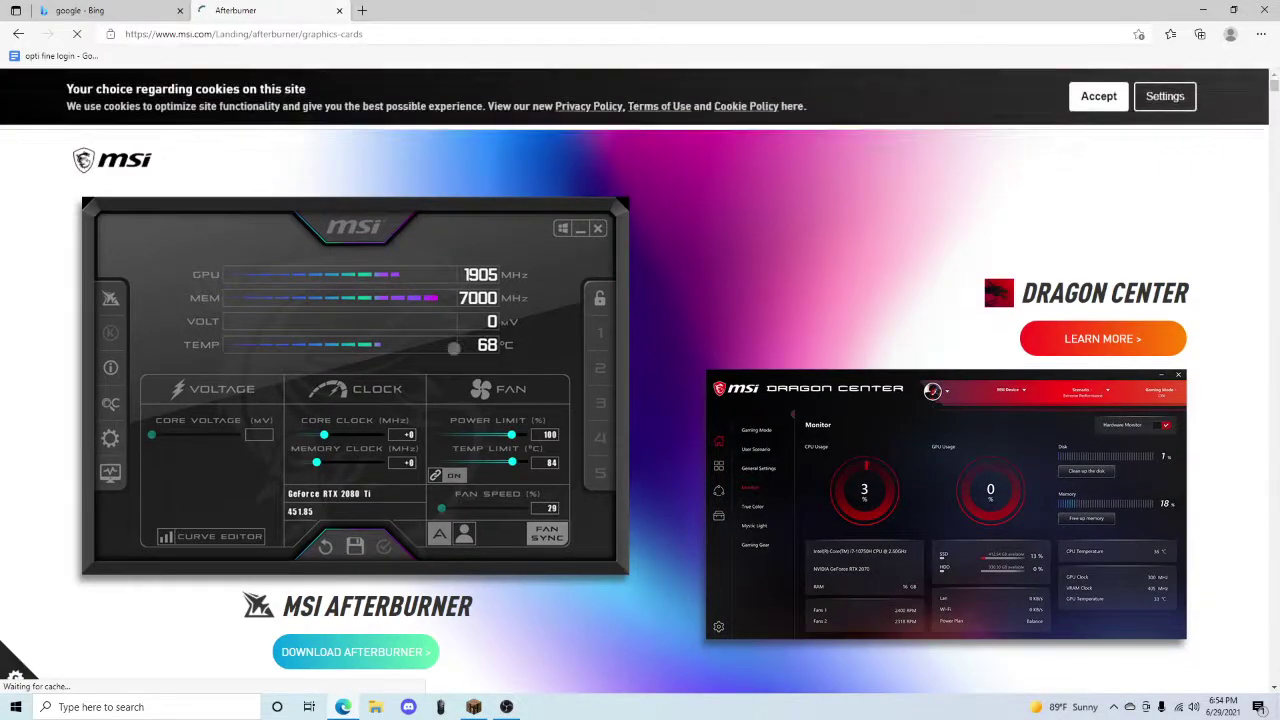
Download the Afterburner installer MSIAfterburnerSetup (1).zip from MSI's page.
{"action": "scroll", "coordinate": [400, 570], "scroll_direction": "down", "scroll_amount": 2}
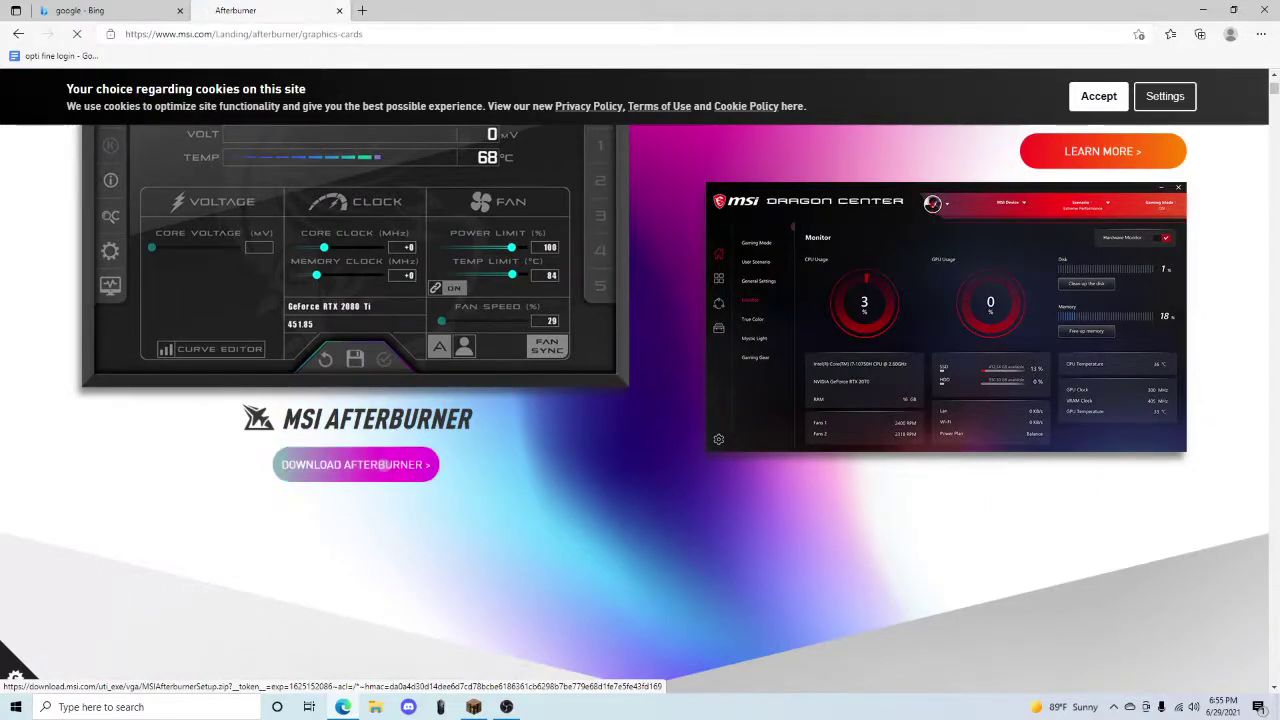
{"action": "left_click", "coordinate": [385, 464]}
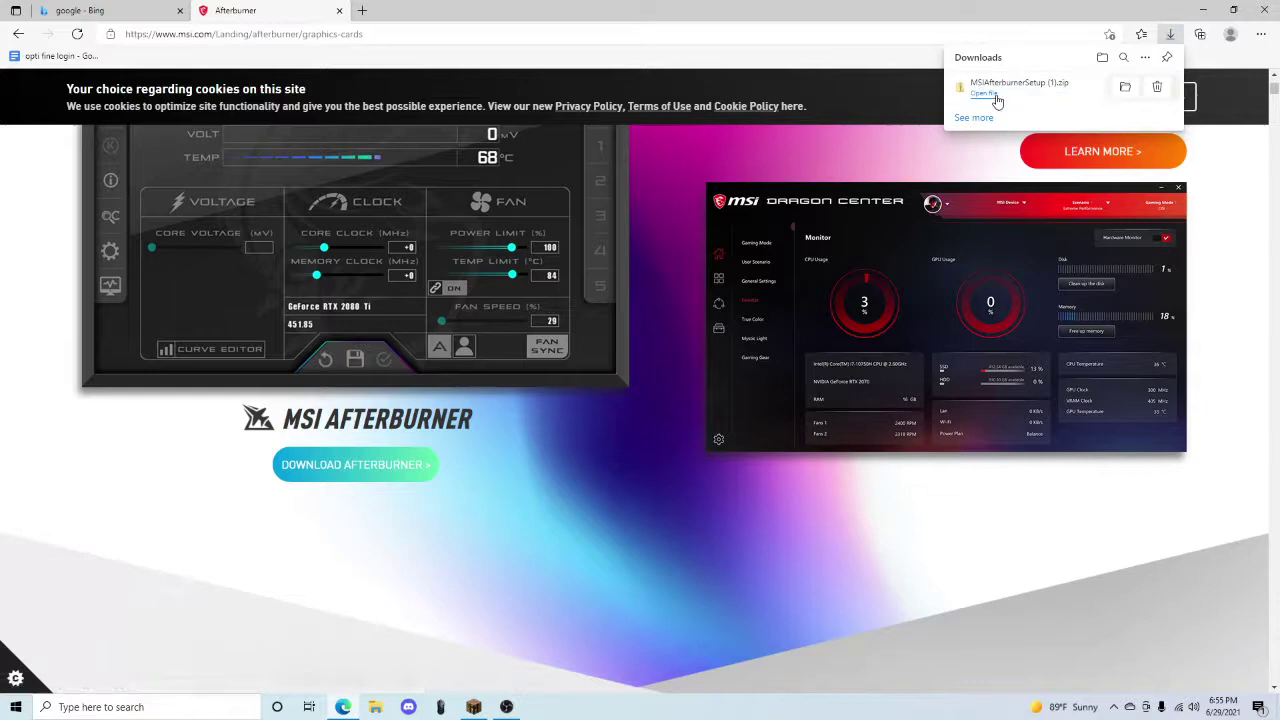
Open the downloaded zip in File Explorer, close Edge, and select MSIAfterburnerSetup464Beta3.exe.
{"action": "left_click", "coordinate": [996, 102]}
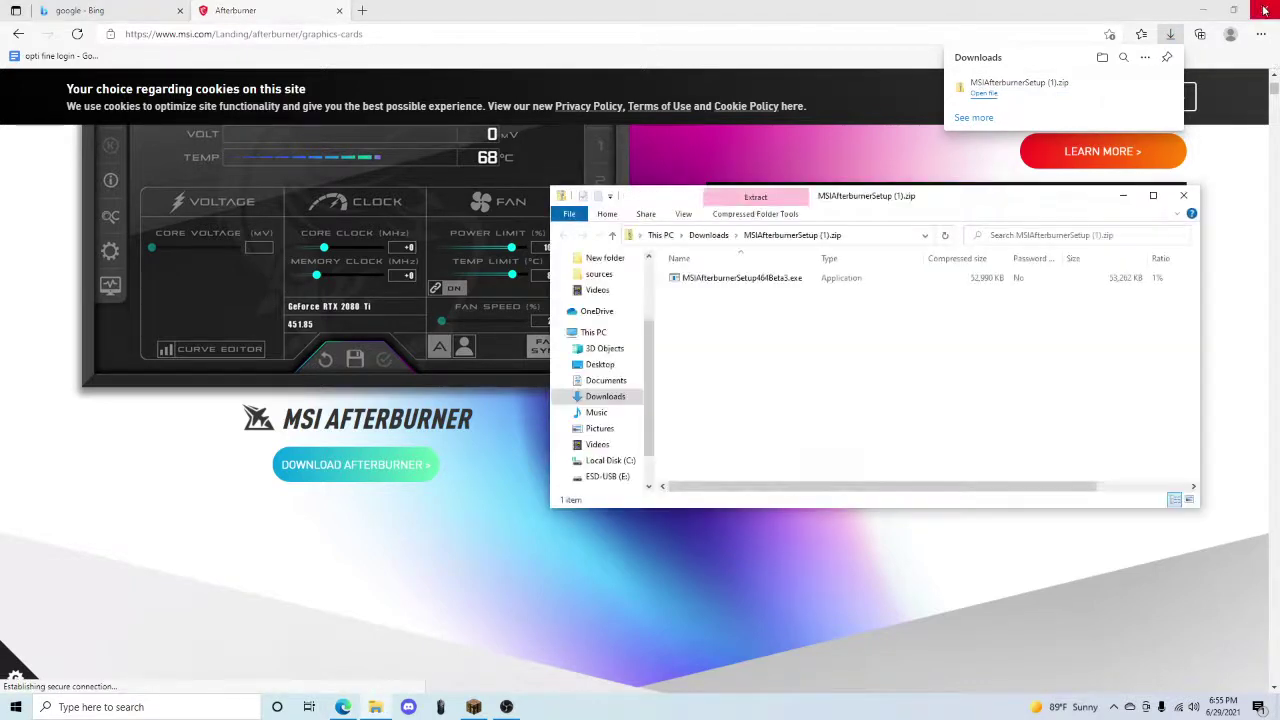
{"action": "left_click", "coordinate": [1194, 189]}
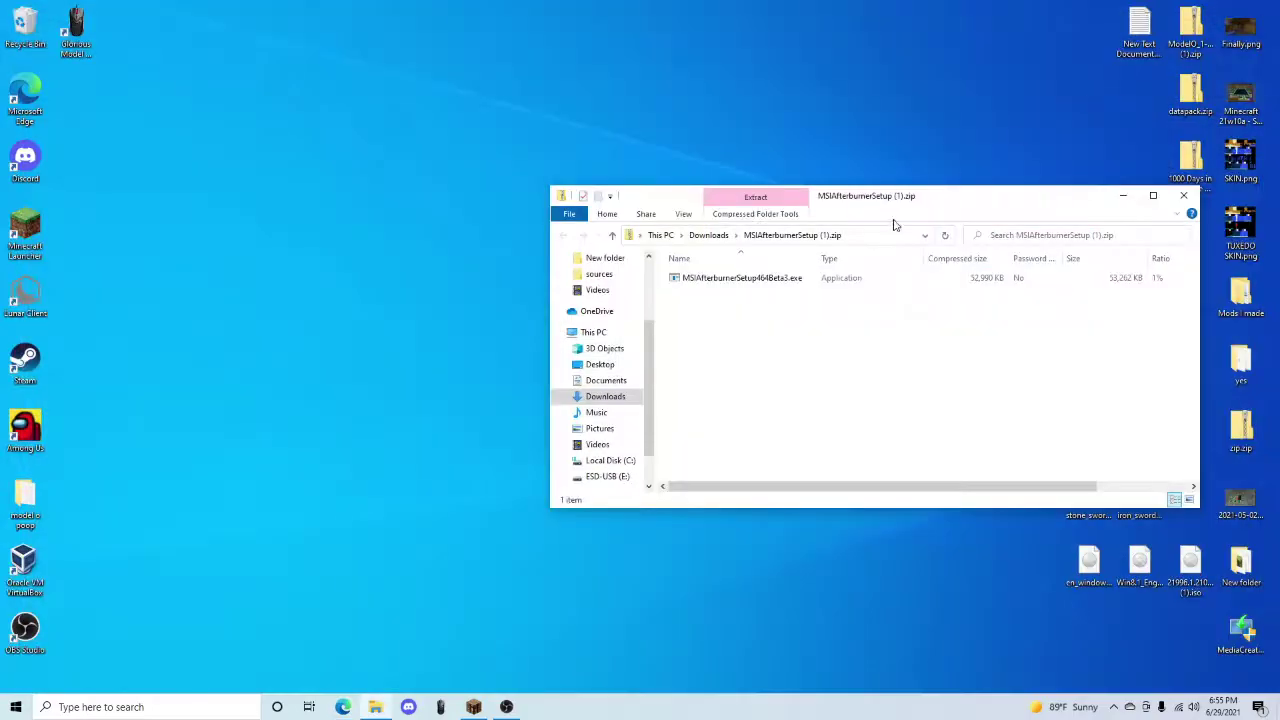
{"action": "left_click_drag", "start_coordinate": [928, 204], "coordinate": [679, 158]}
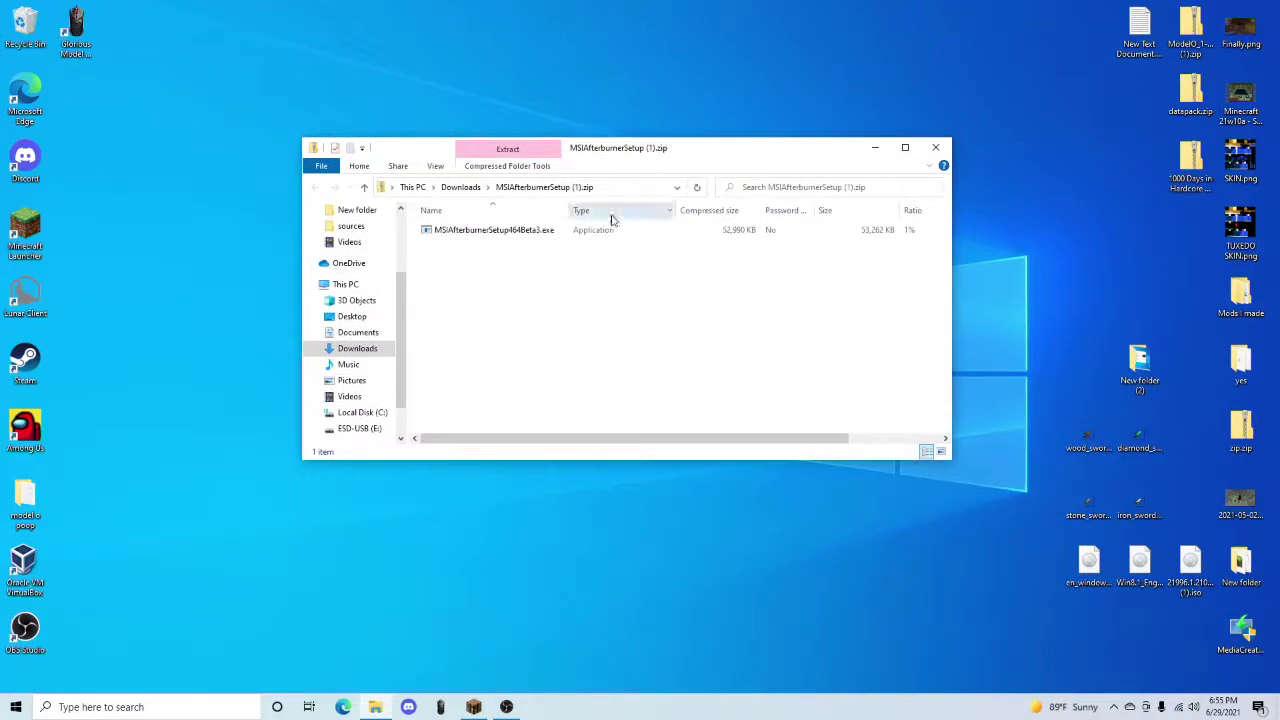
{"action": "left_click", "coordinate": [558, 232]}
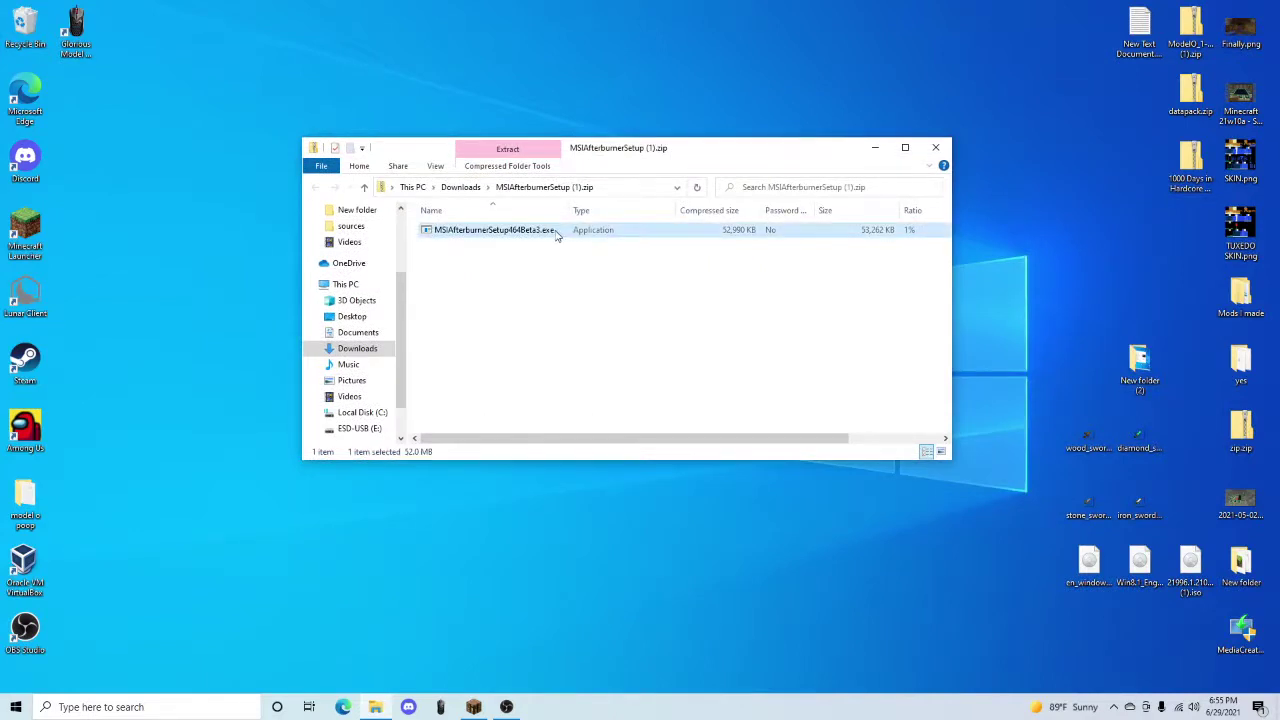
Run the Afterburner installer in English, accept the licence, keep both components and default folders, and install.
{"action": "double_click", "coordinate": [557, 231]}
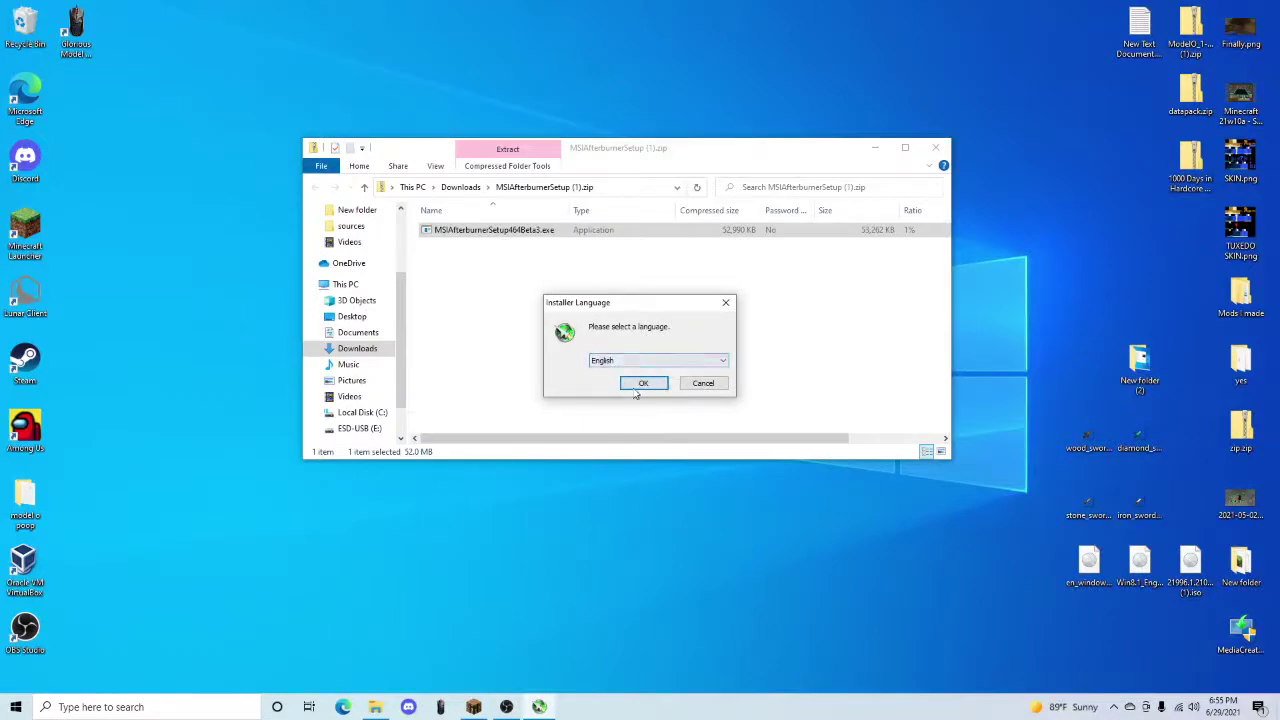
{"action": "left_click", "coordinate": [640, 384]}
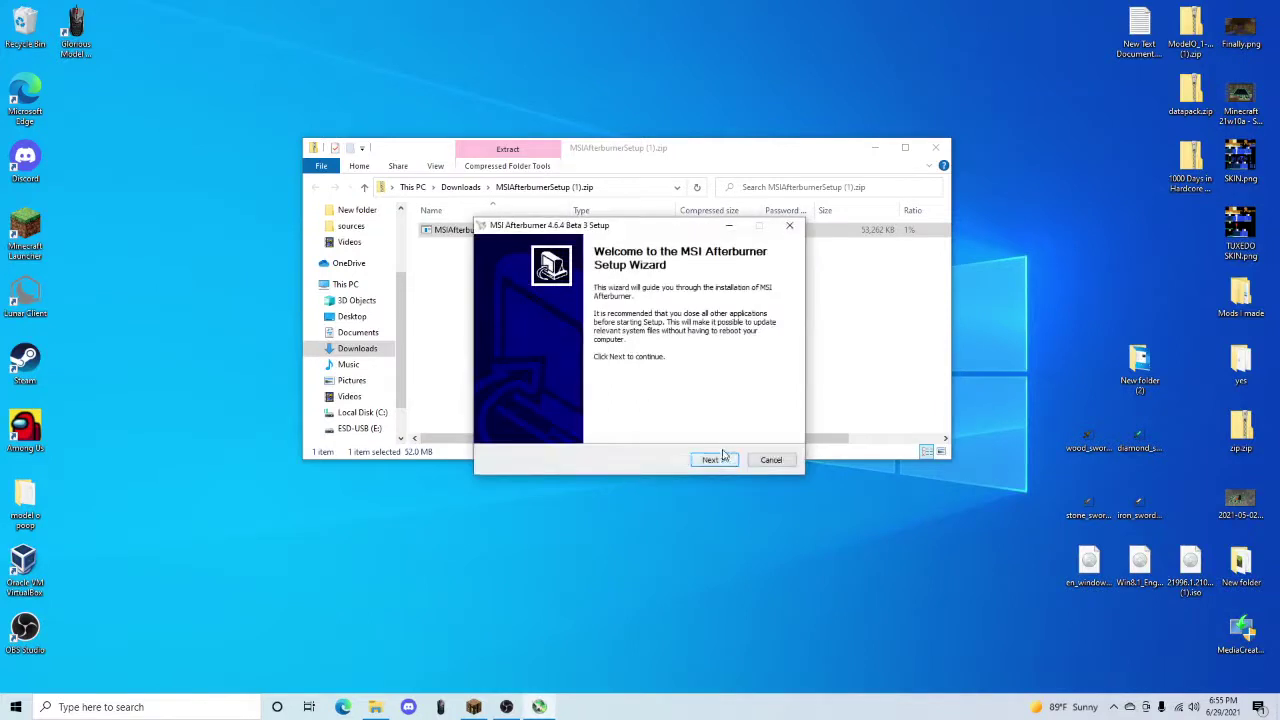
{"action": "left_click", "coordinate": [716, 459]}
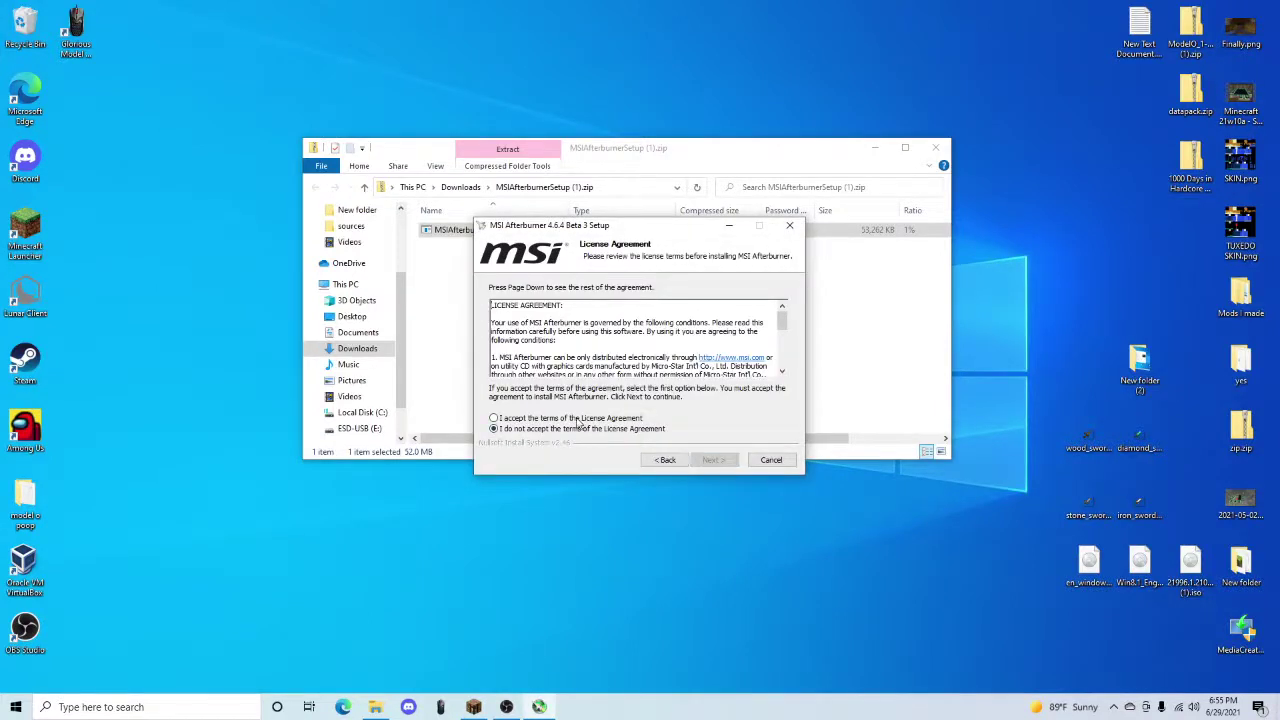
{"action": "left_click", "coordinate": [578, 419]}
{"action": "left_click", "coordinate": [713, 459]}
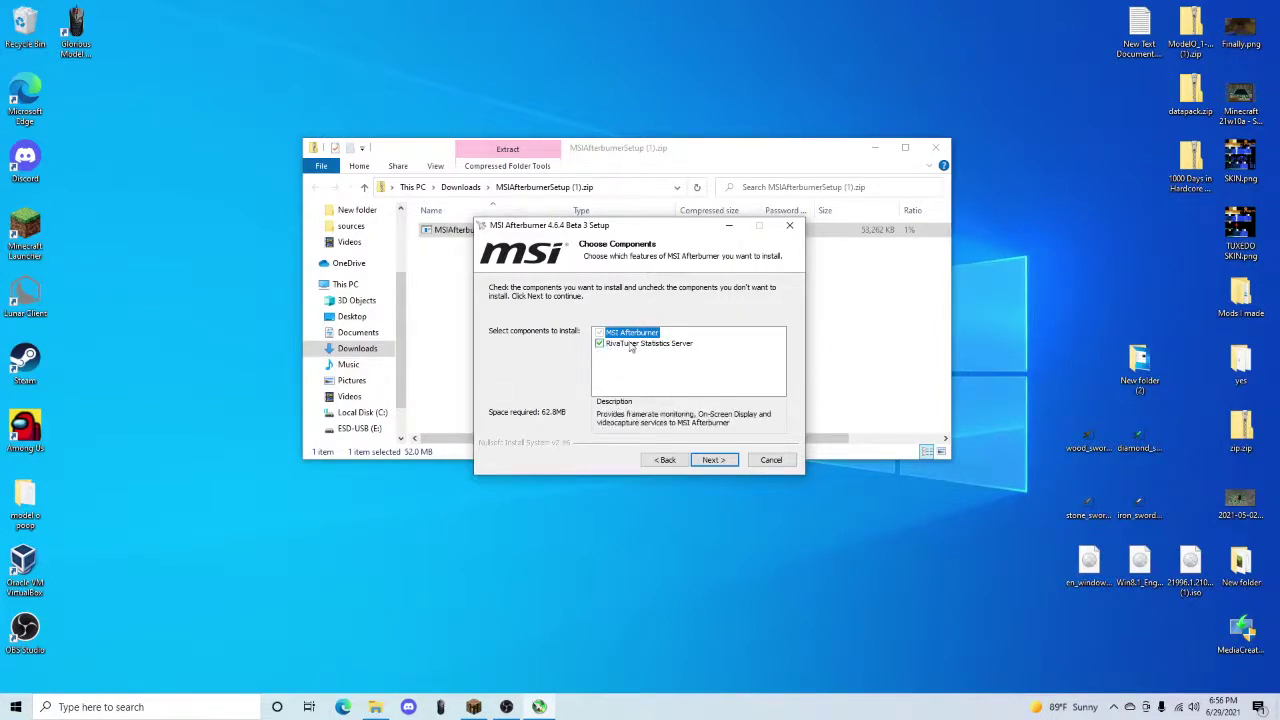
{"action": "left_click", "coordinate": [729, 463]}
{"action": "left_click", "coordinate": [728, 462]}
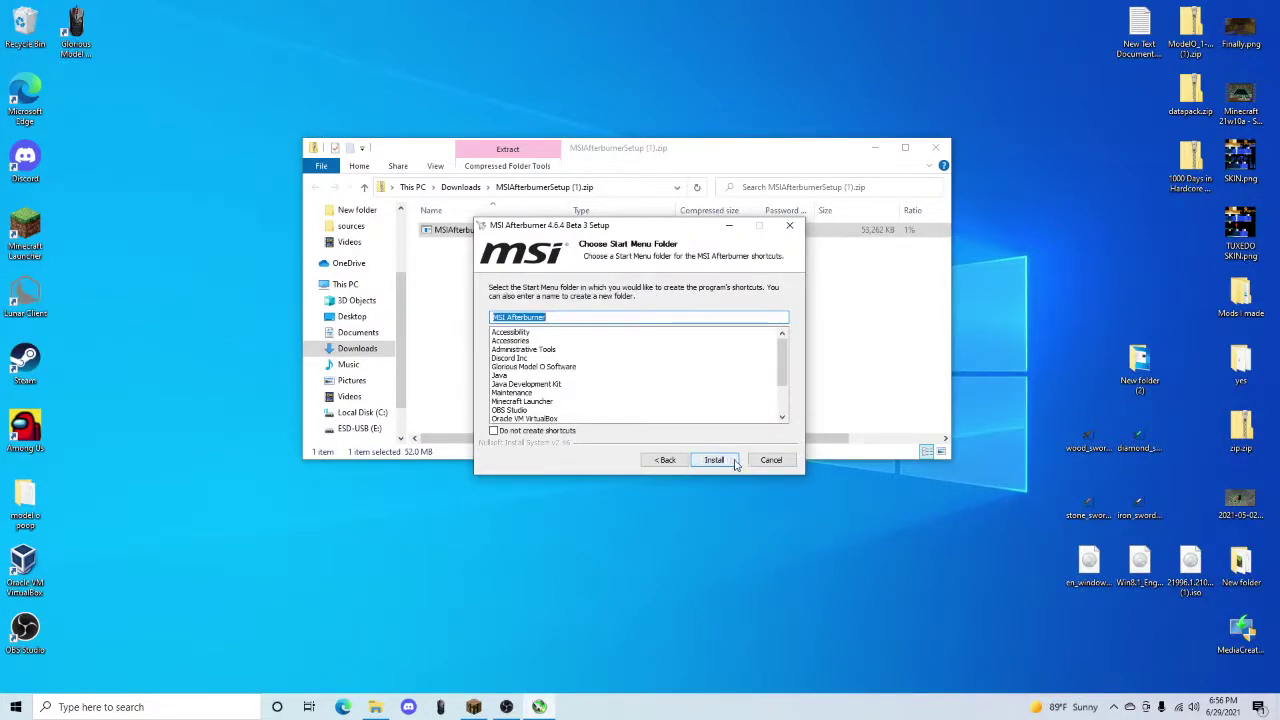
{"action": "left_click", "coordinate": [713, 459]}
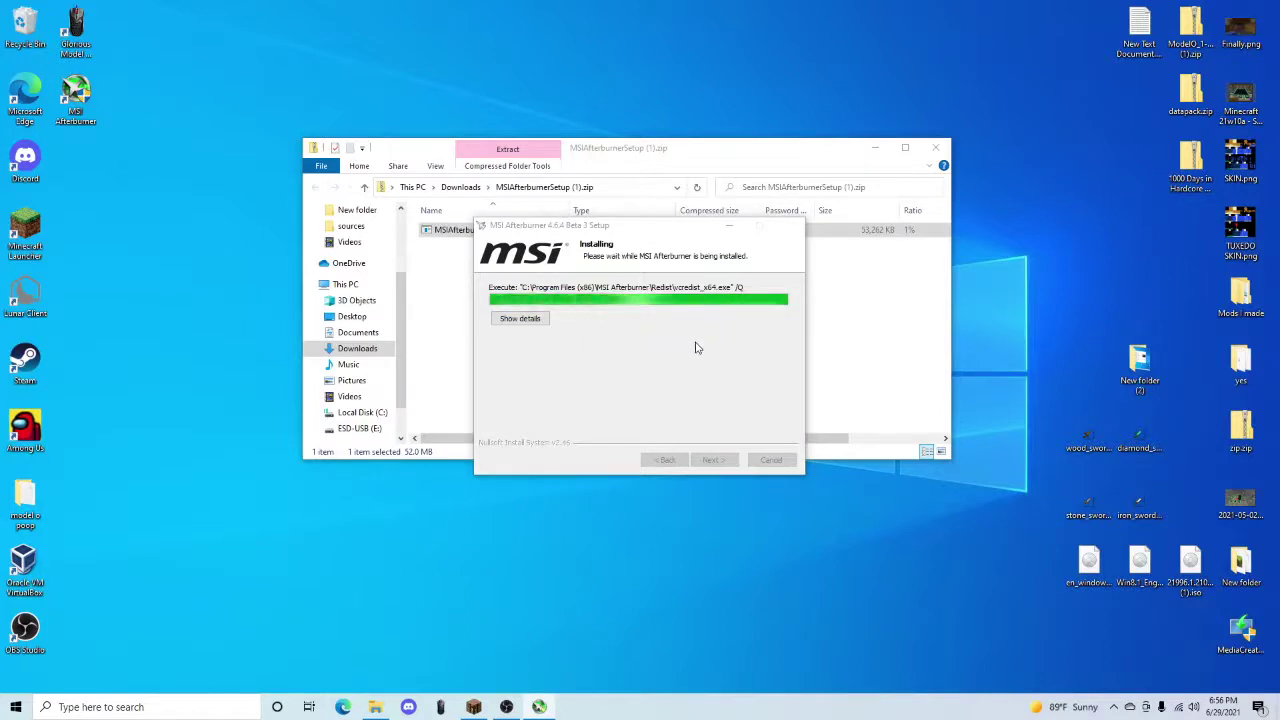
Bring the installer forward and wait until the RivaTuner language prompt appears.
{"action": "left_click", "coordinate": [694, 343]}
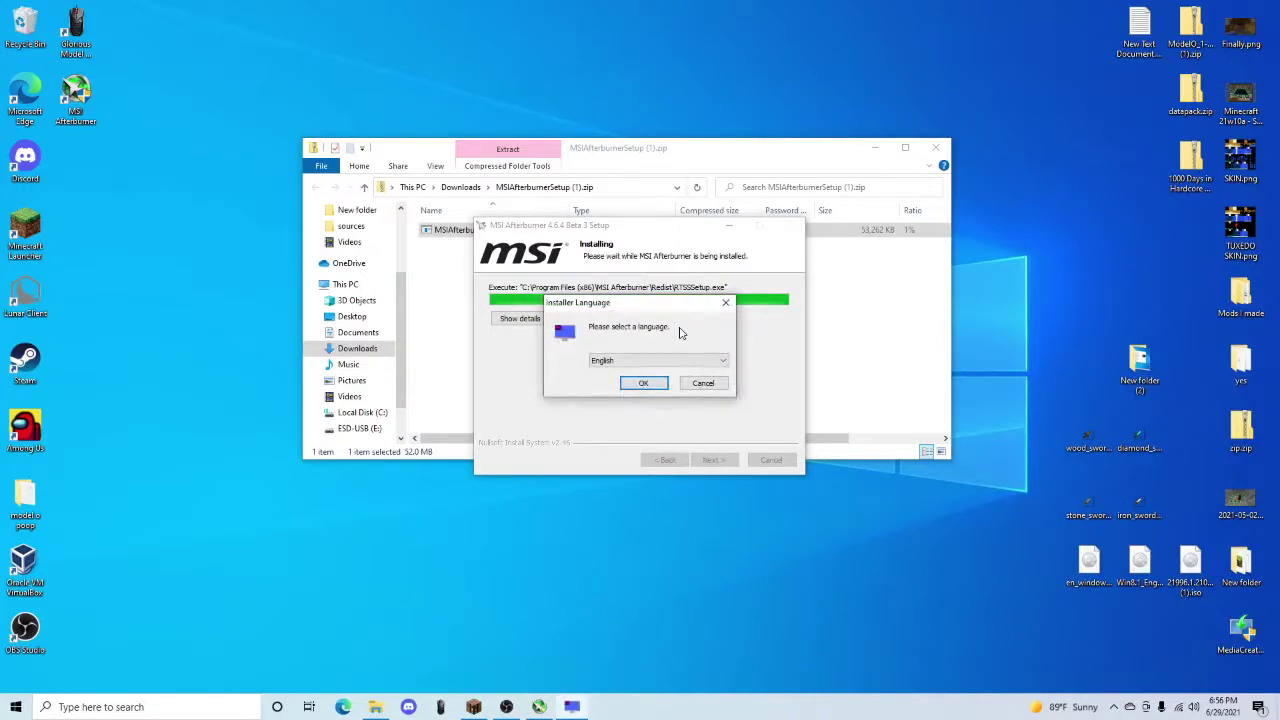
Reinstall RivaTuner Statistics Server in English, accepting the licence and the default C:\Program Files (x86) folder.
{"action": "left_click", "coordinate": [652, 389]}
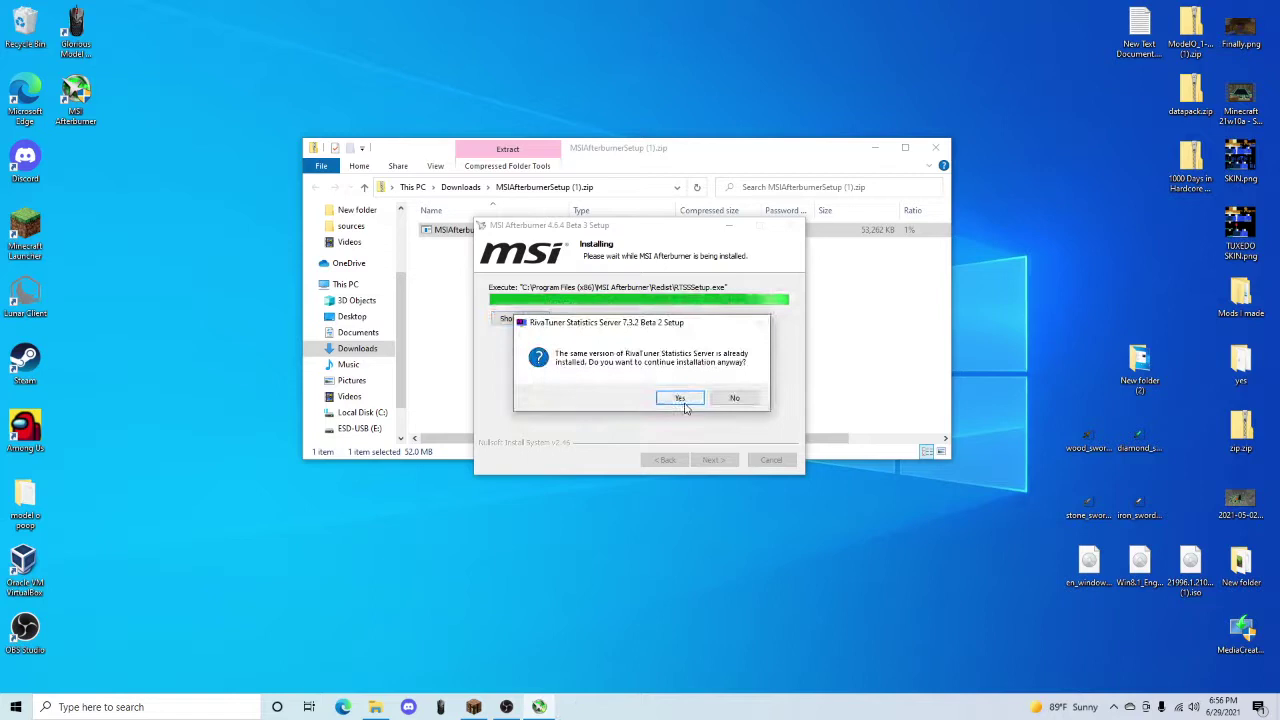
{"action": "left_click", "coordinate": [688, 402]}
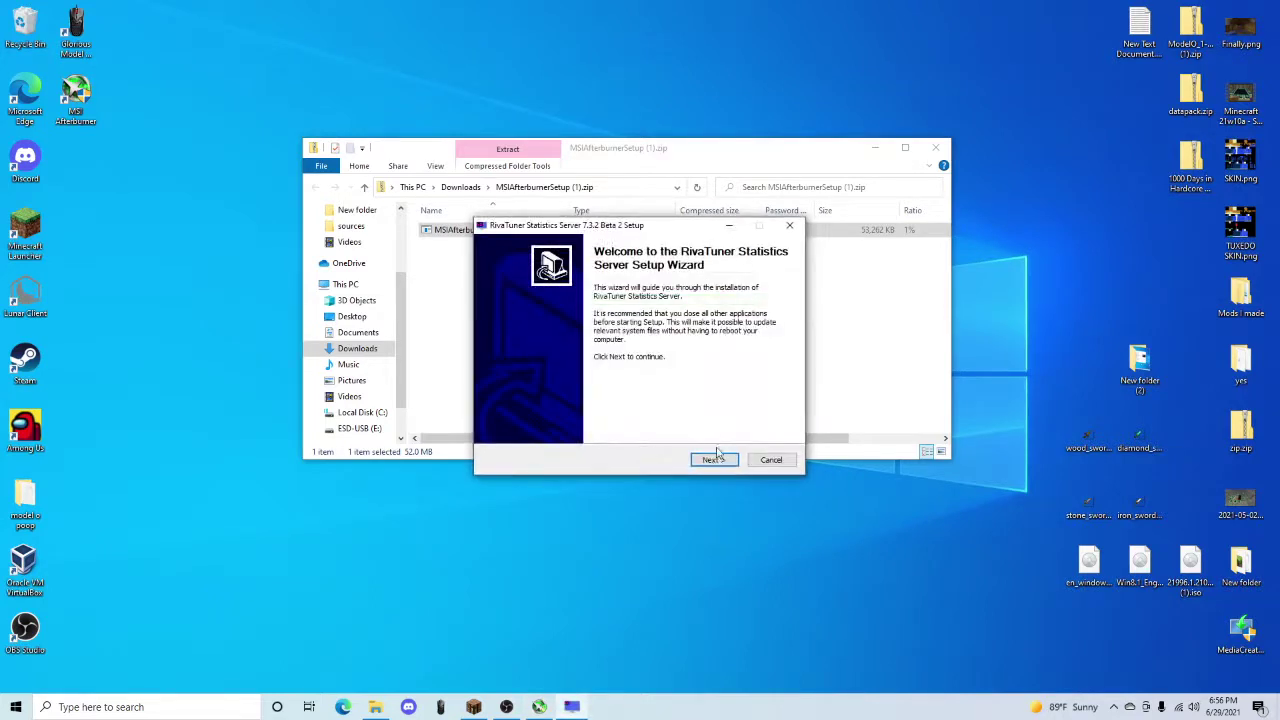
{"action": "left_click", "coordinate": [716, 461]}
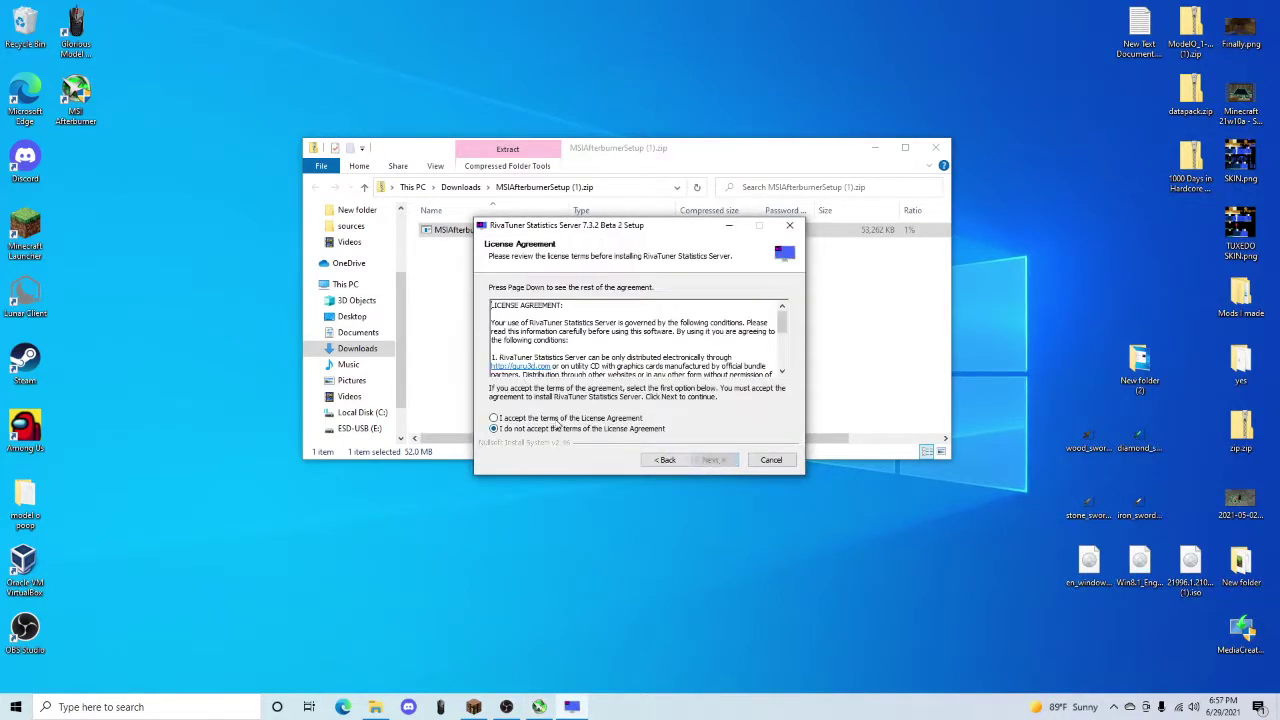
{"action": "left_click", "coordinate": [556, 419]}
{"action": "left_click", "coordinate": [711, 460]}
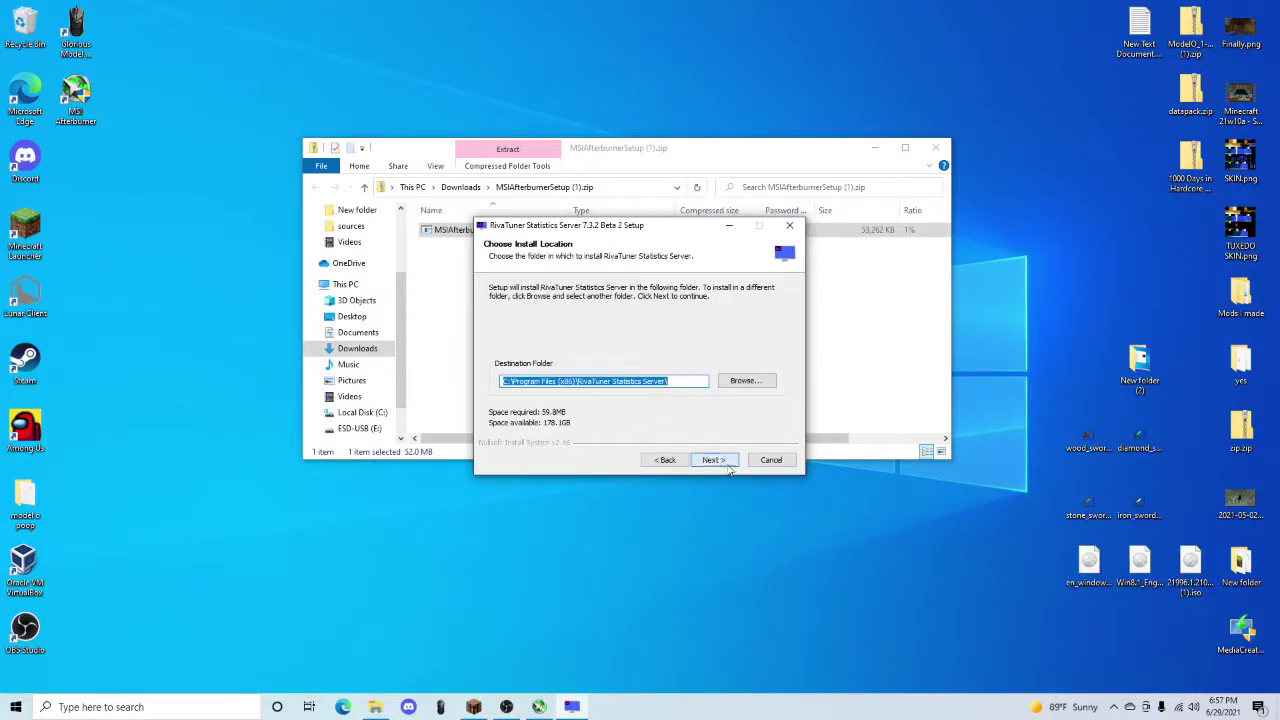
{"action": "left_click", "coordinate": [726, 465]}
{"action": "left_click", "coordinate": [726, 465]}
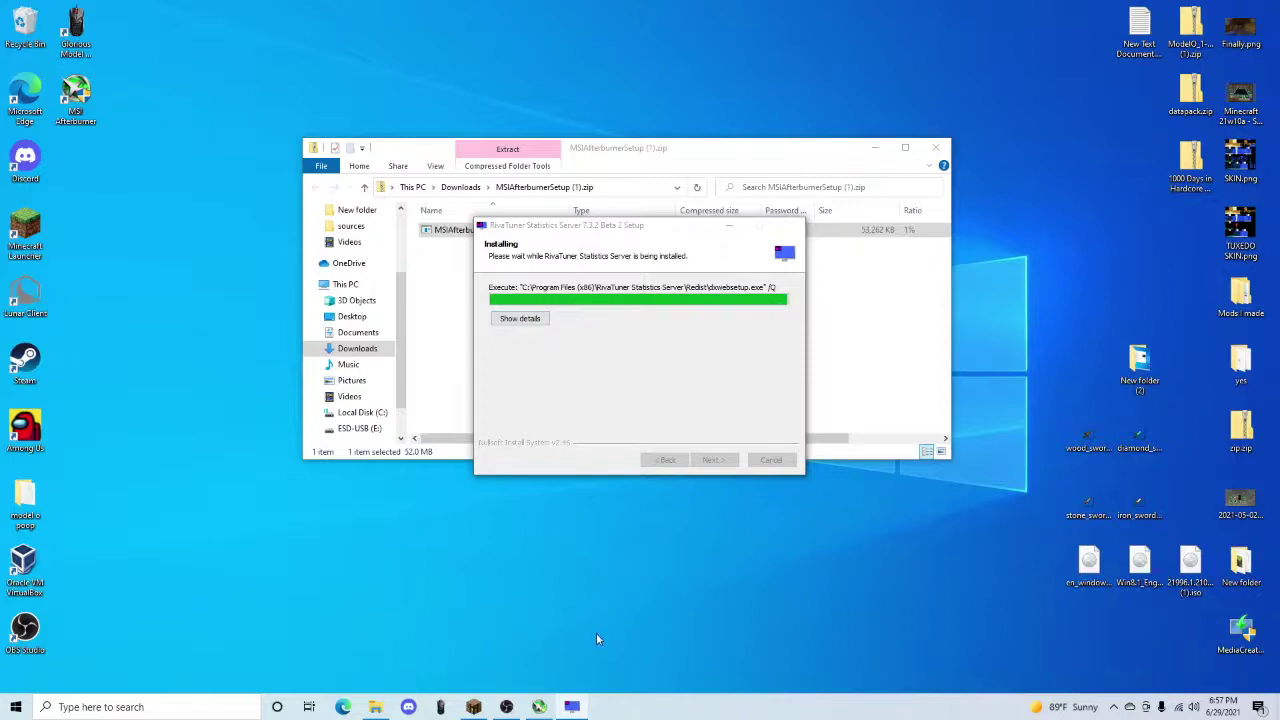
{"action": "mouse_move", "coordinate": [540, 708]}
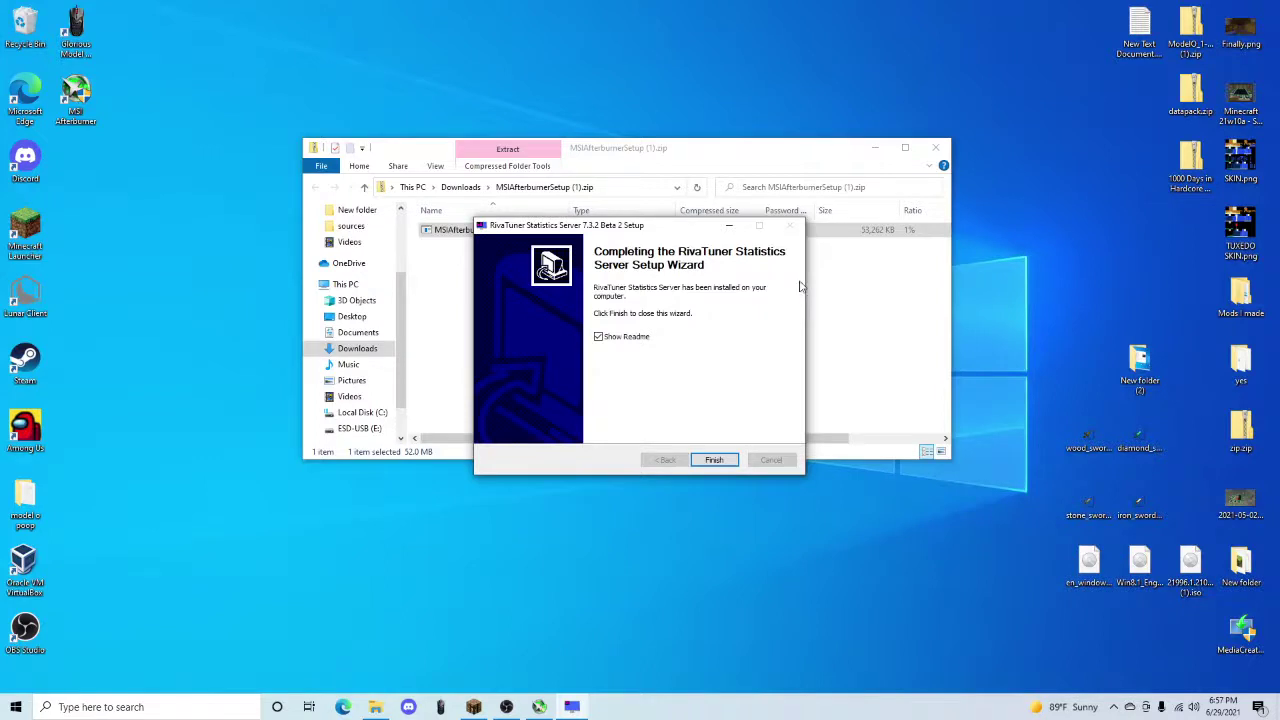
Finish the RivaTuner wizard and move the launched Afterburner window to the upper left.
{"action": "left_click", "coordinate": [713, 460]}
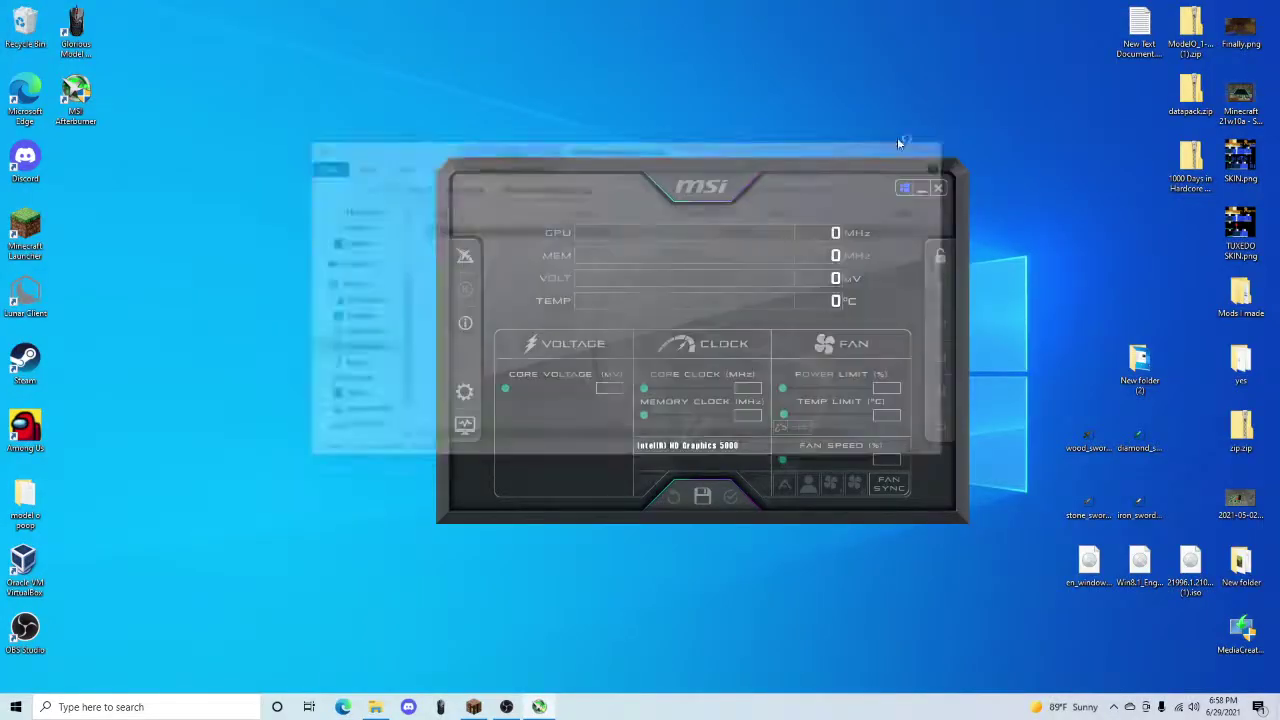
{"action": "left_click_drag", "start_coordinate": [752, 178], "coordinate": [679, 146]}
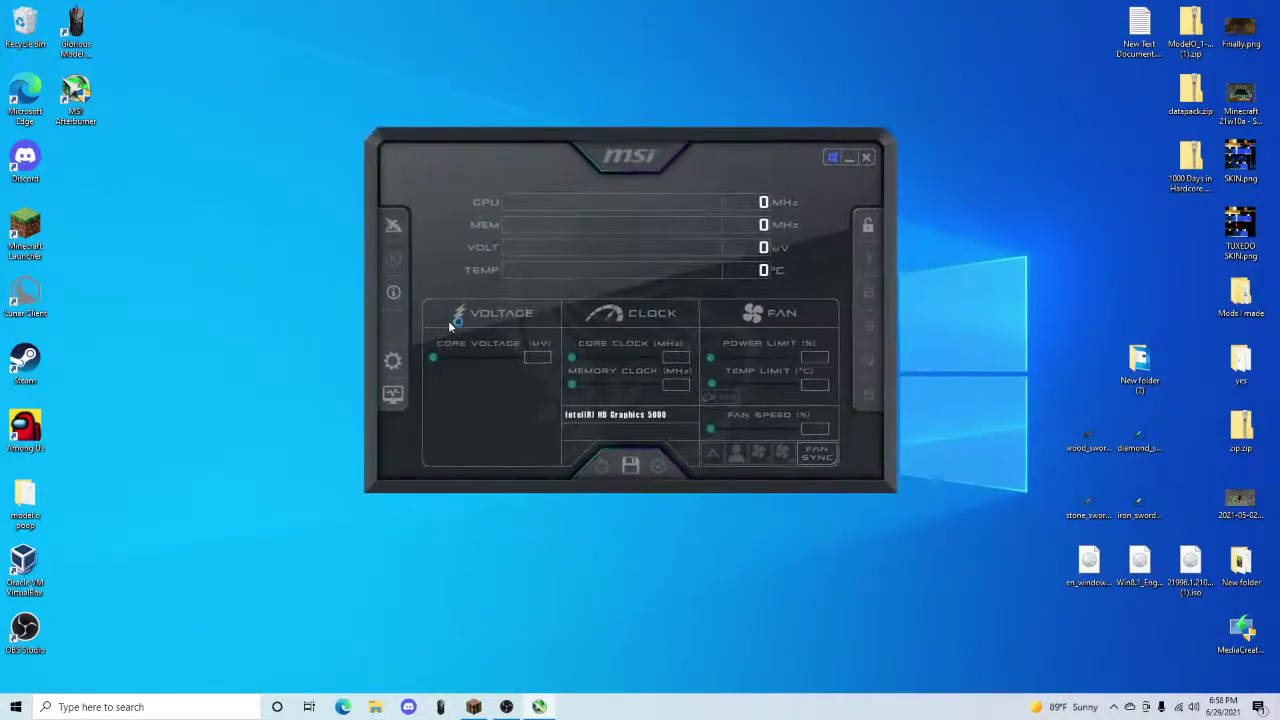
In Afterburner's Monitoring properties, set Framerate to show in the On-Screen Display and save with OK.
{"action": "left_click", "coordinate": [394, 360]}
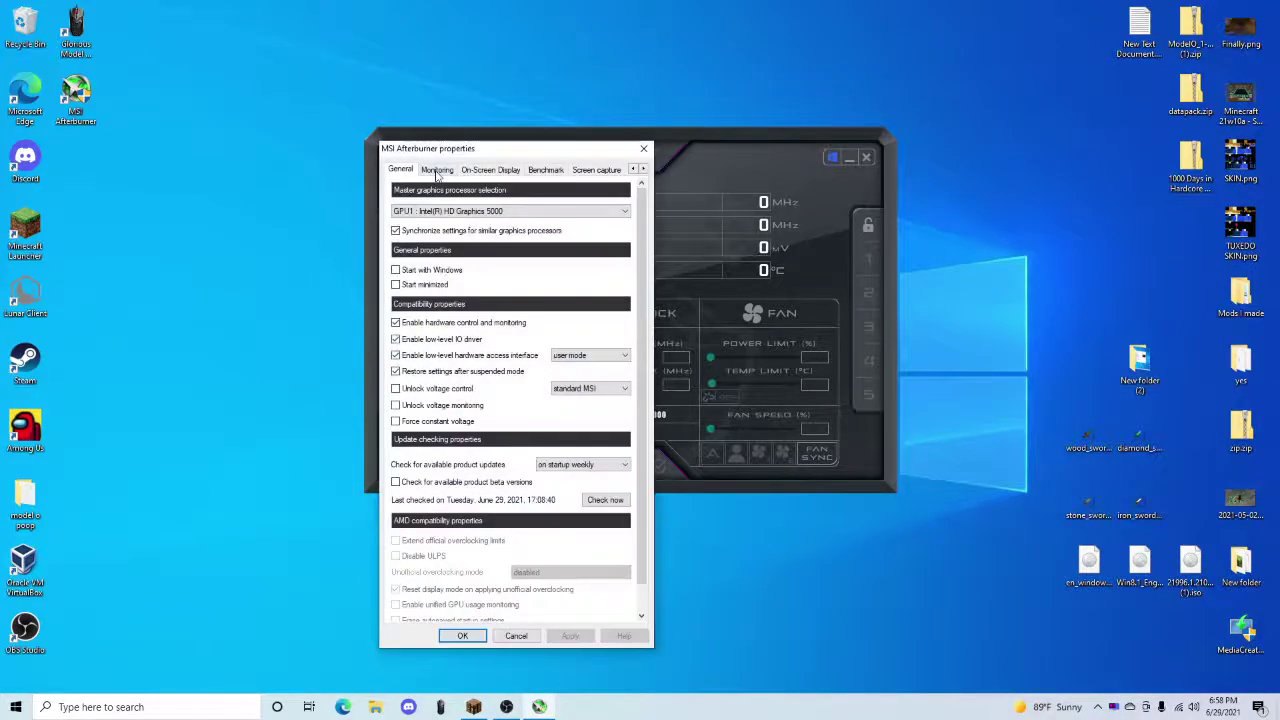
{"action": "left_click", "coordinate": [436, 170]}
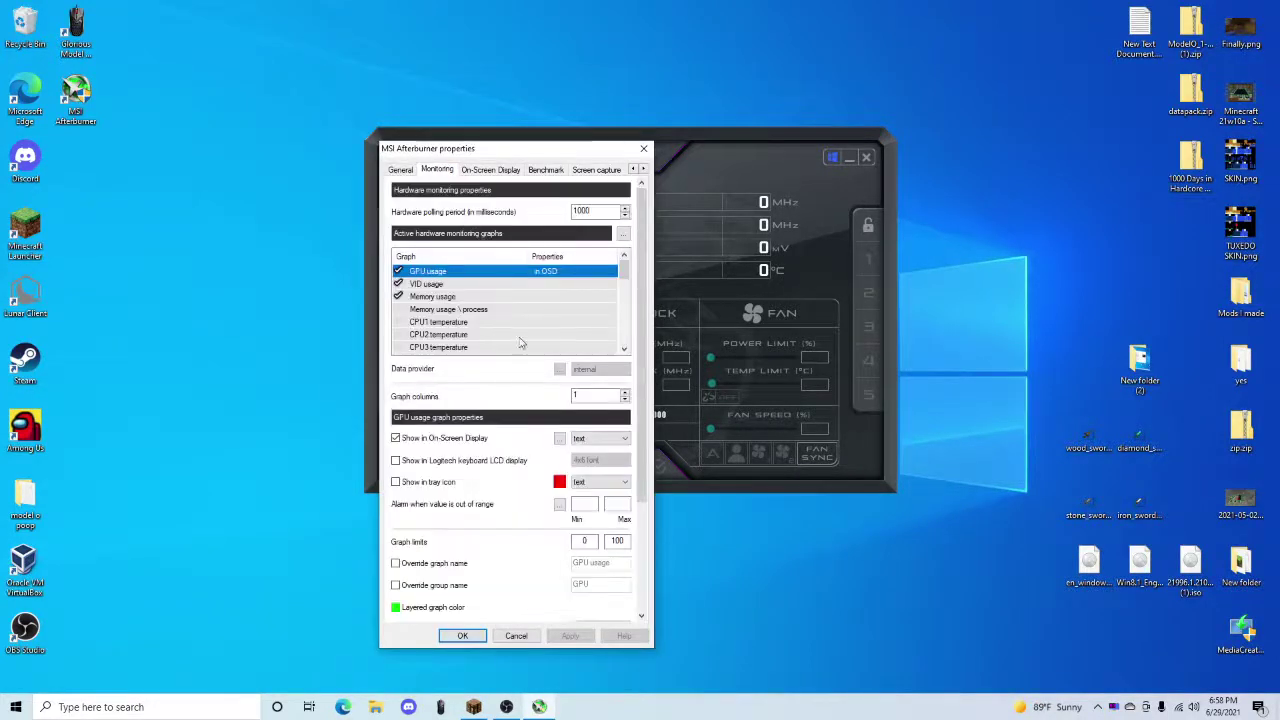
{"action": "scroll", "coordinate": [498, 313], "scroll_direction": "down", "scroll_amount": 1}
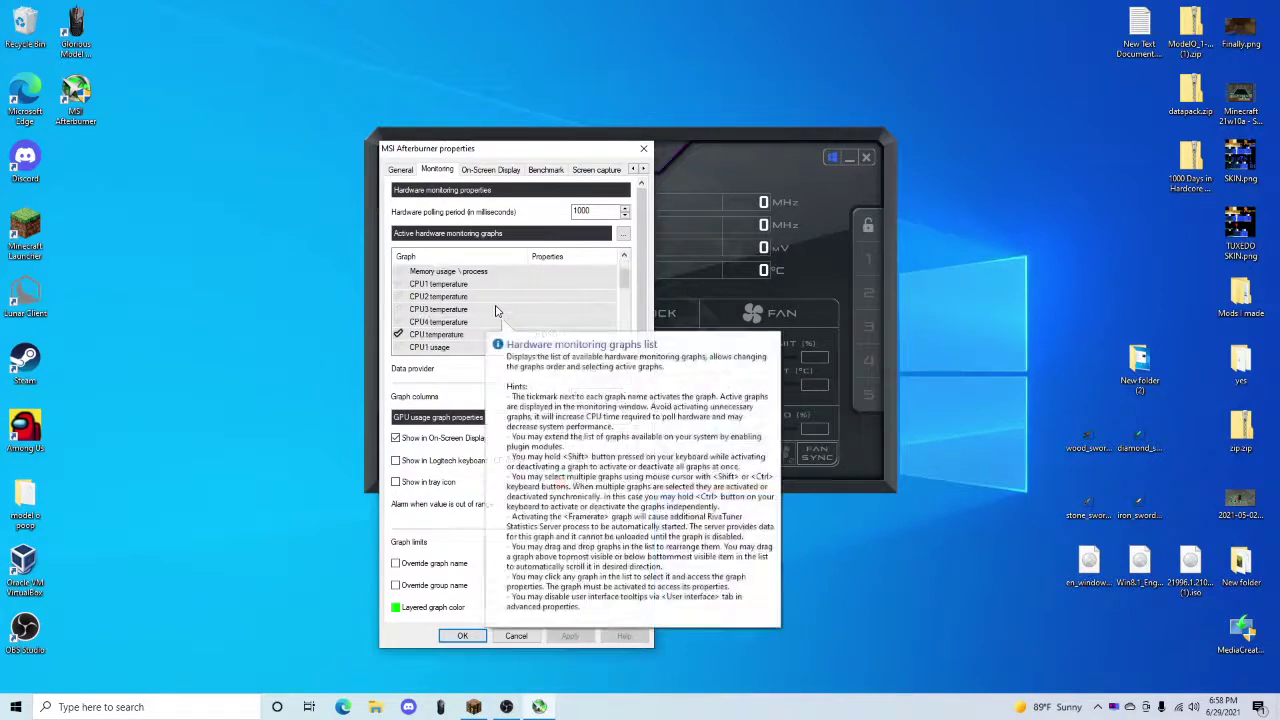
{"action": "scroll", "coordinate": [491, 340], "scroll_direction": "down", "scroll_amount": 5}
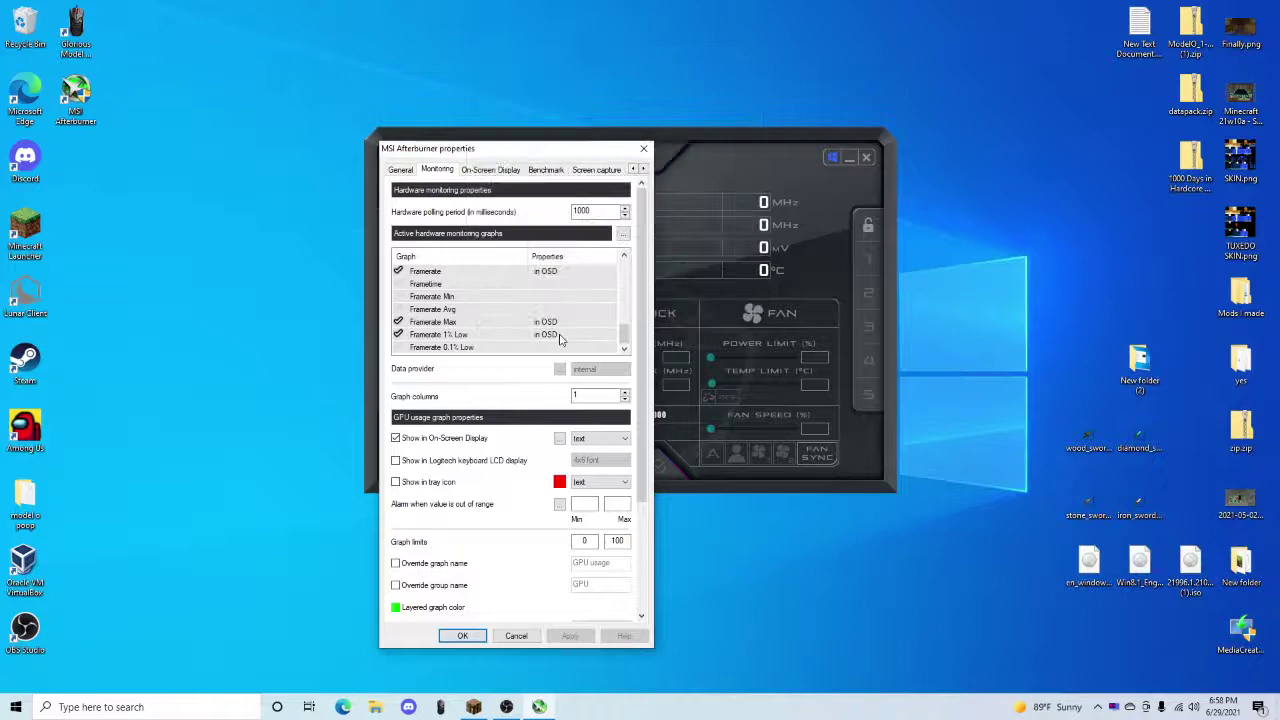
{"action": "scroll", "coordinate": [525, 320], "scroll_direction": "up", "scroll_amount": 5}
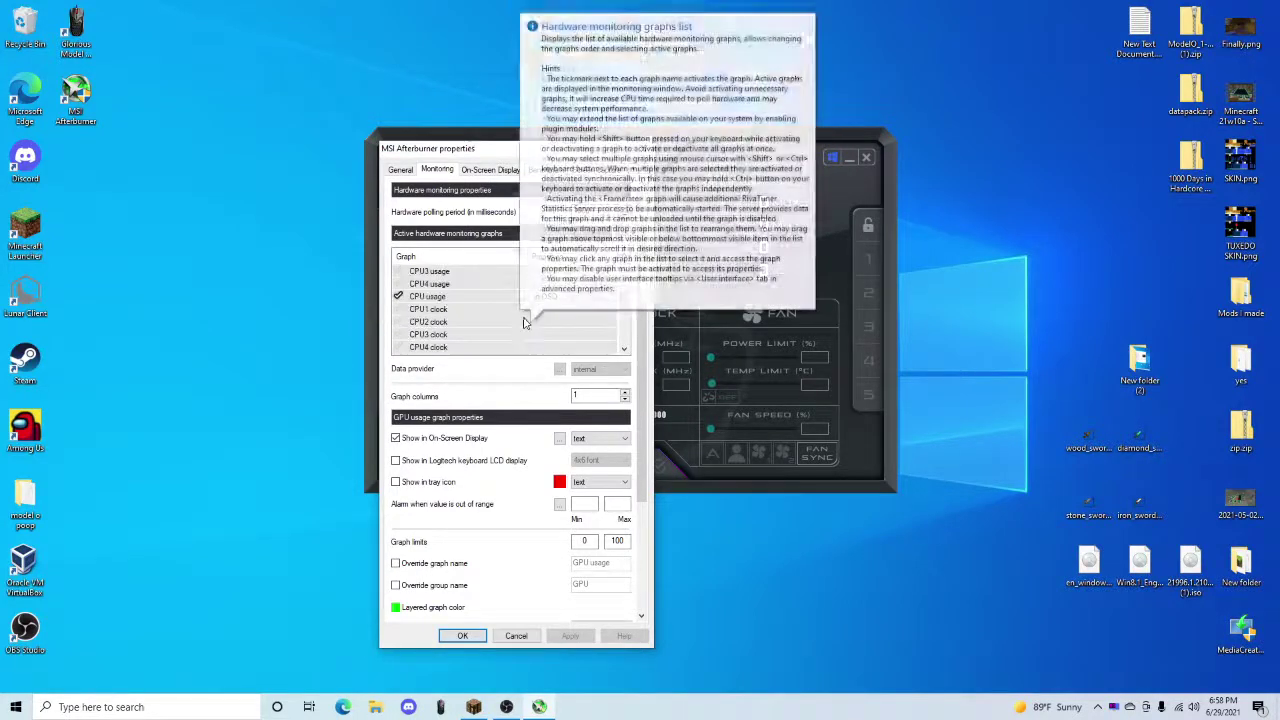
{"action": "scroll", "coordinate": [485, 302], "scroll_direction": "up", "scroll_amount": 2}
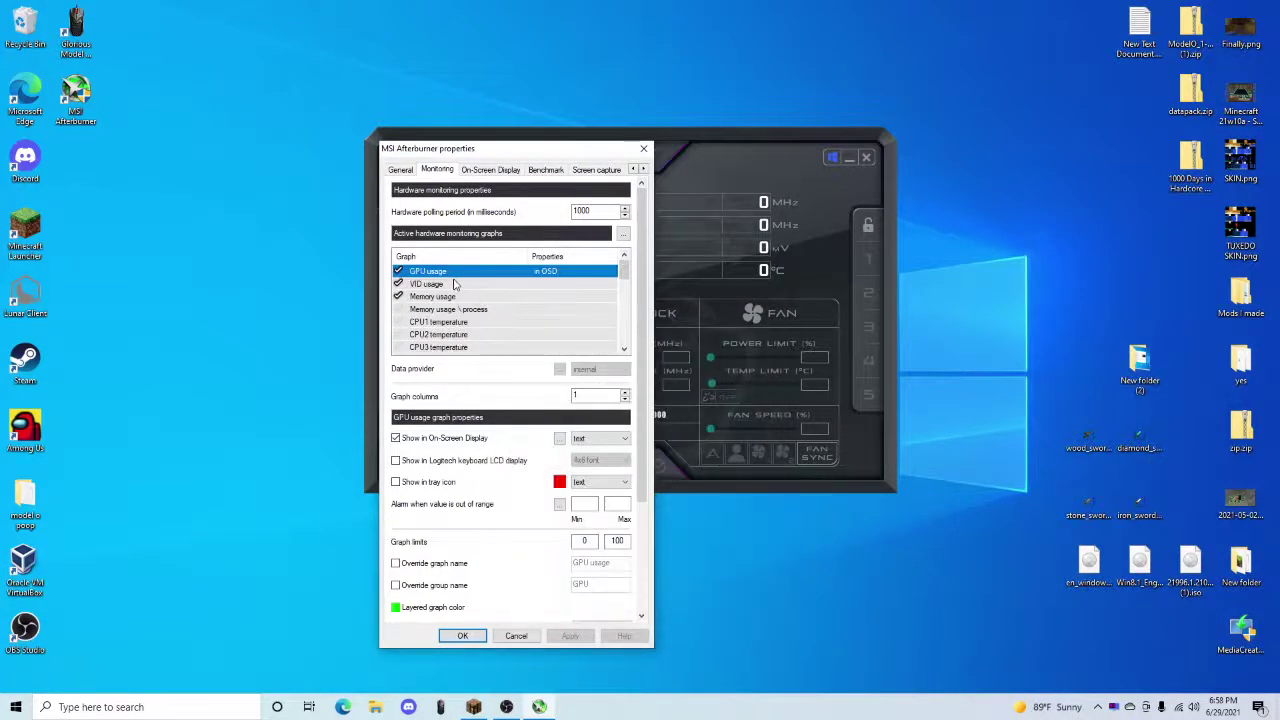
{"action": "scroll", "coordinate": [455, 290], "scroll_direction": "down", "scroll_amount": 3}
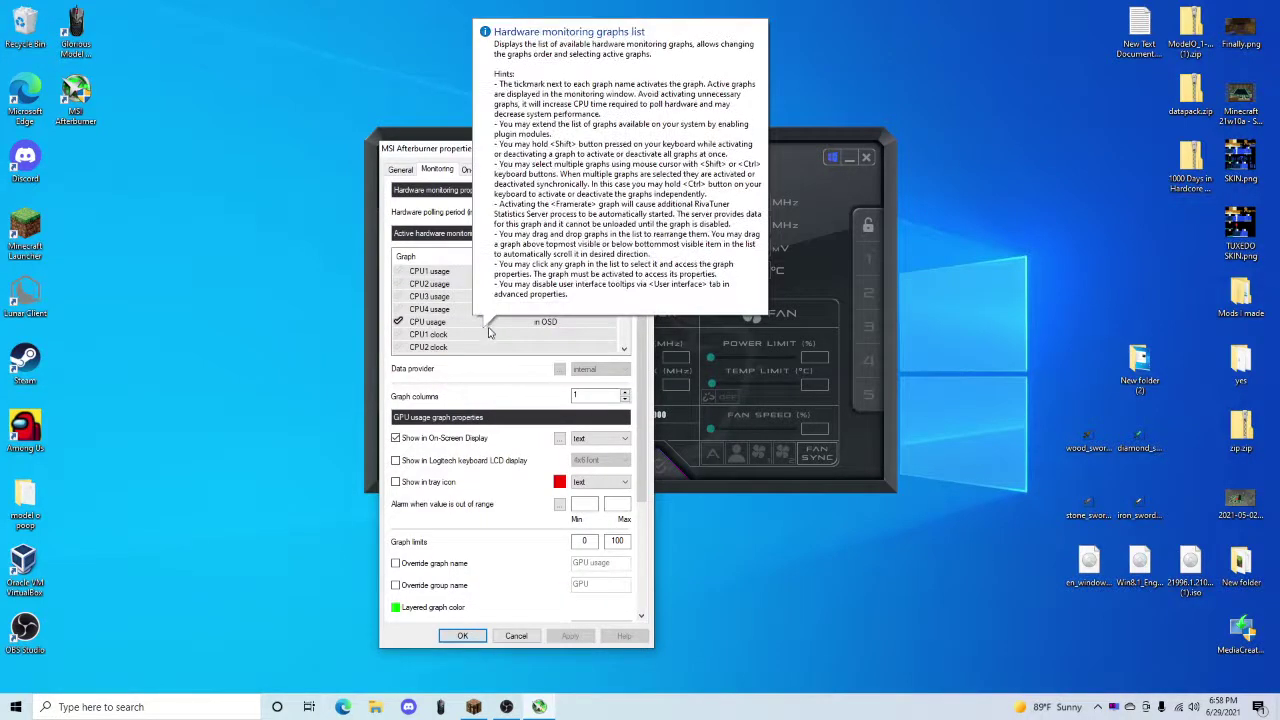
{"action": "scroll", "coordinate": [576, 336], "scroll_direction": "down", "scroll_amount": 3}
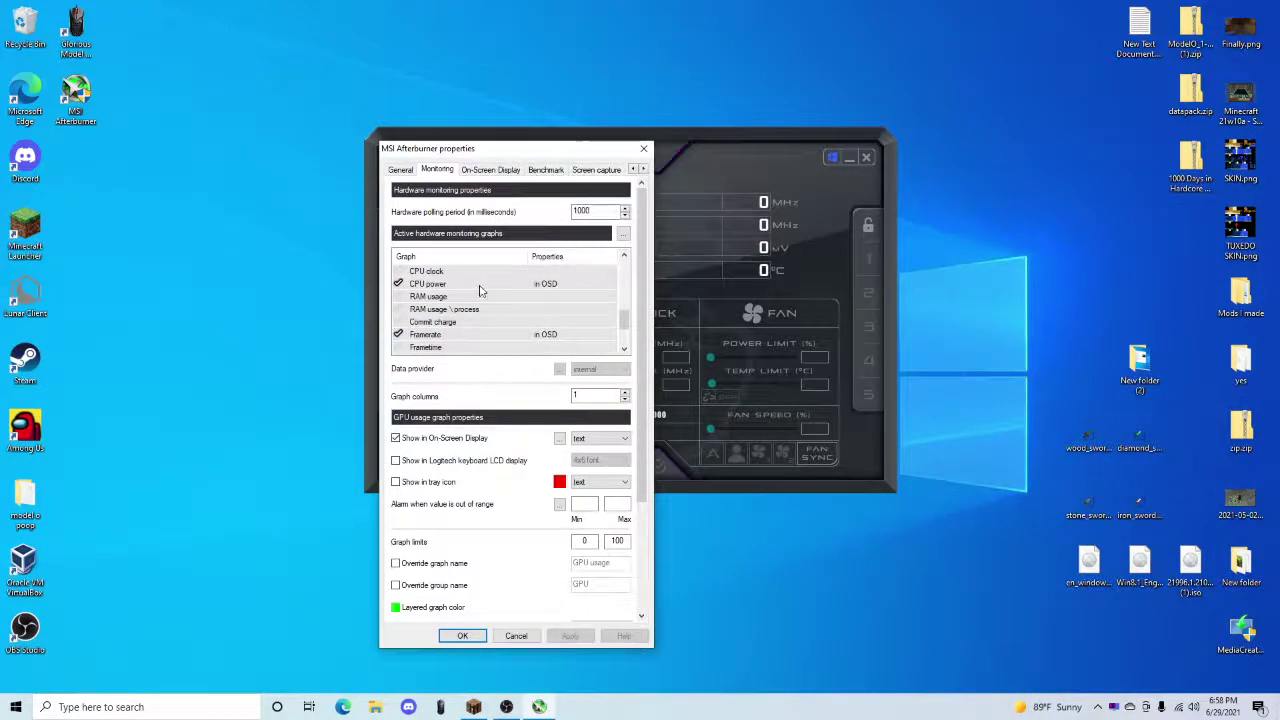
{"action": "scroll", "coordinate": [481, 341], "scroll_direction": "down", "scroll_amount": 2}
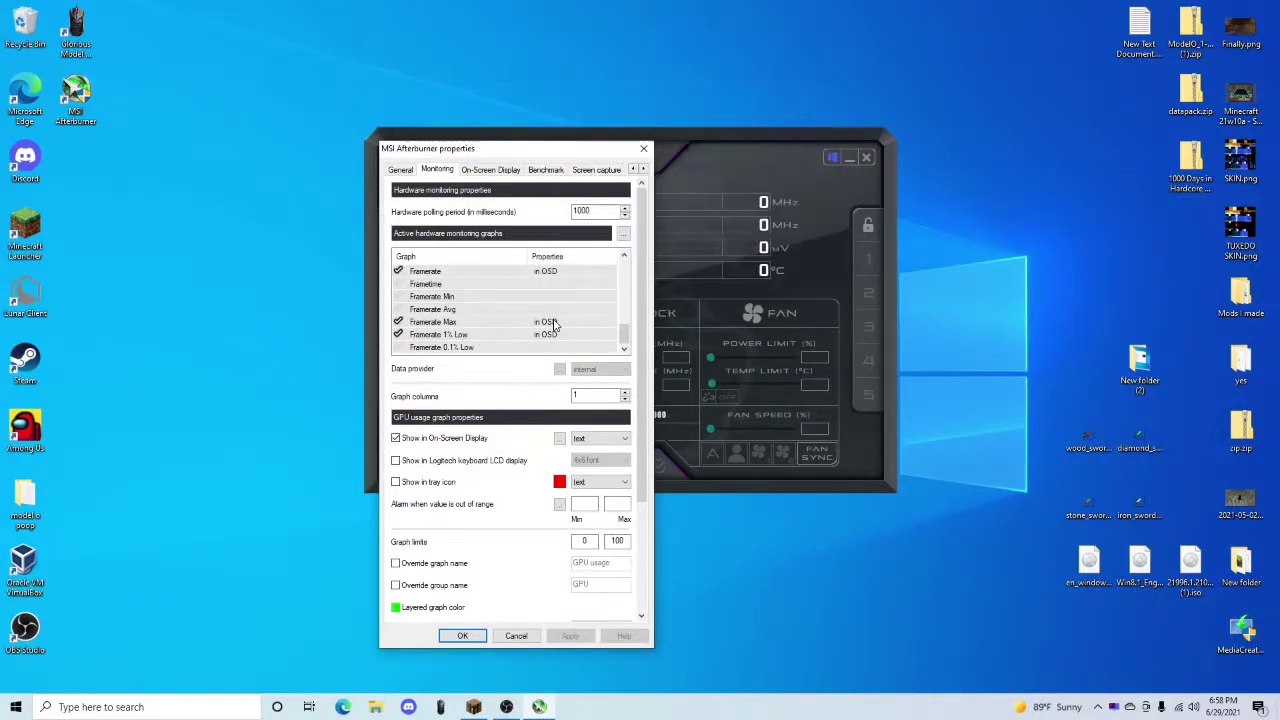
{"action": "scroll", "coordinate": [466, 343], "scroll_direction": "up", "scroll_amount": 1}
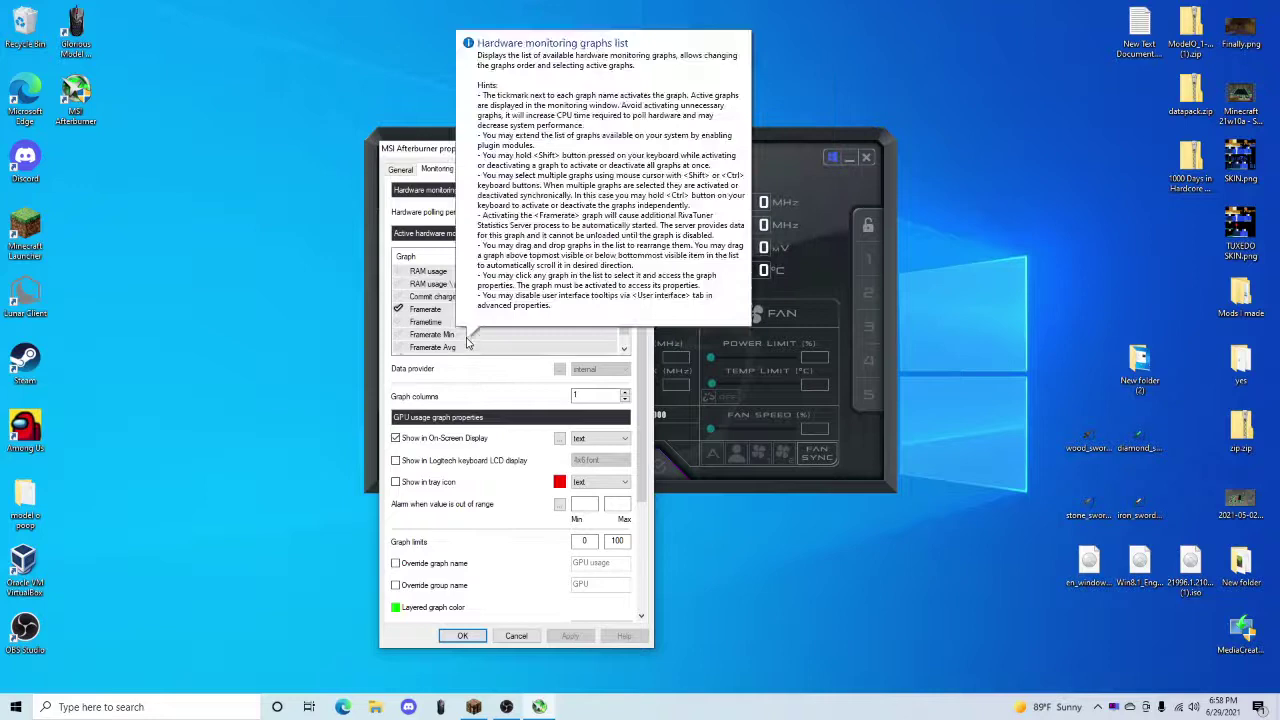
{"action": "scroll", "coordinate": [490, 317], "scroll_direction": "down", "scroll_amount": 1}
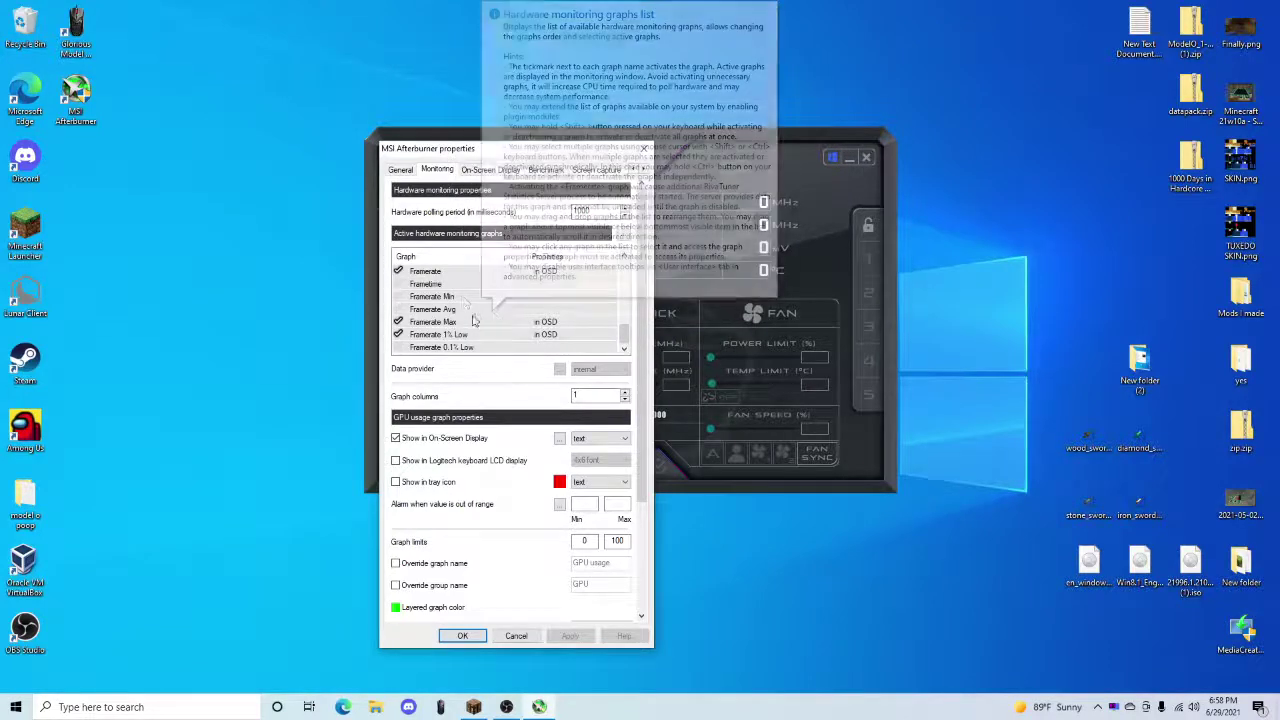
{"action": "left_click", "coordinate": [473, 271]}
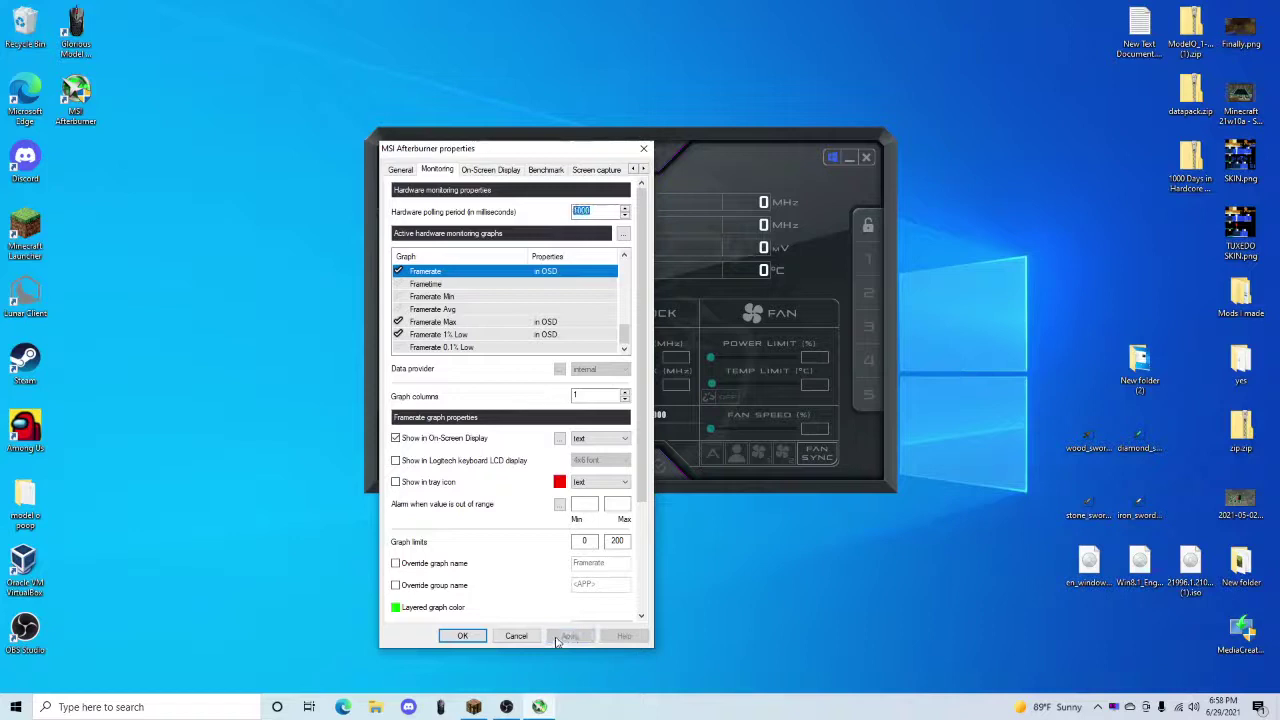
{"action": "left_click", "coordinate": [476, 639]}
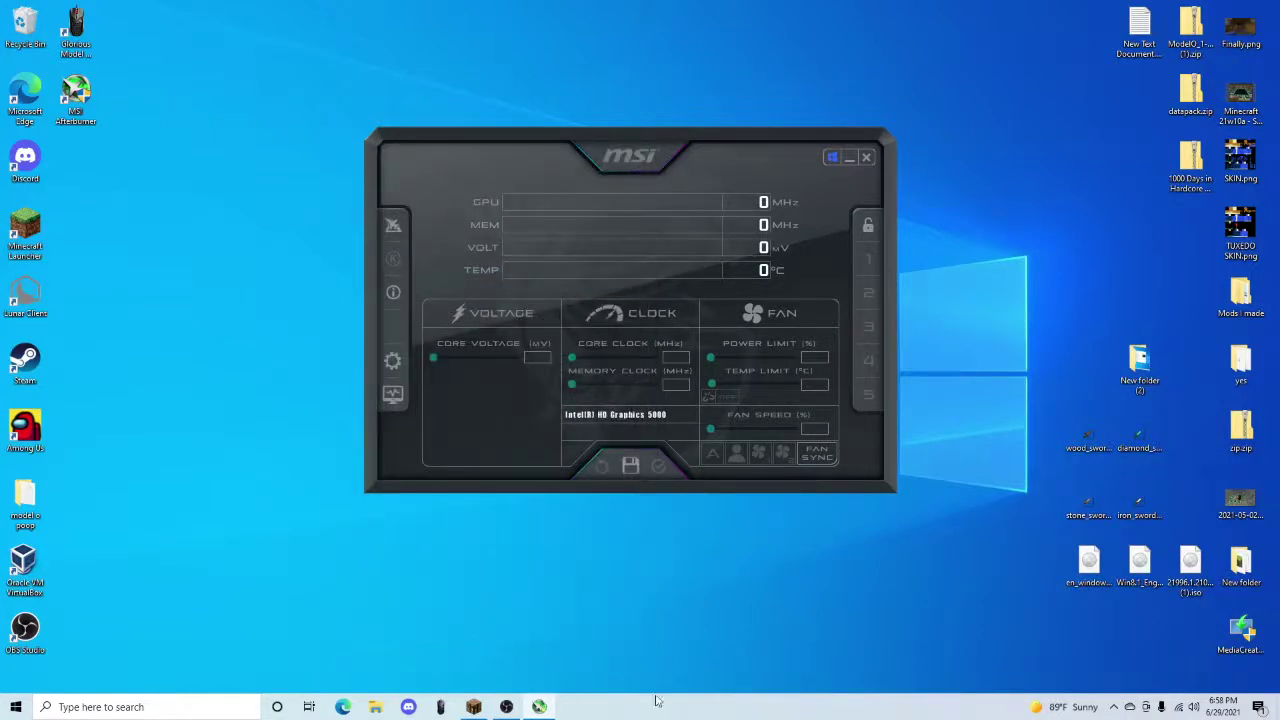
Open RivaTuner Statistics Server from the tray's hidden icons and bring Lunar Client forward.
{"action": "left_click", "coordinate": [1114, 707]}
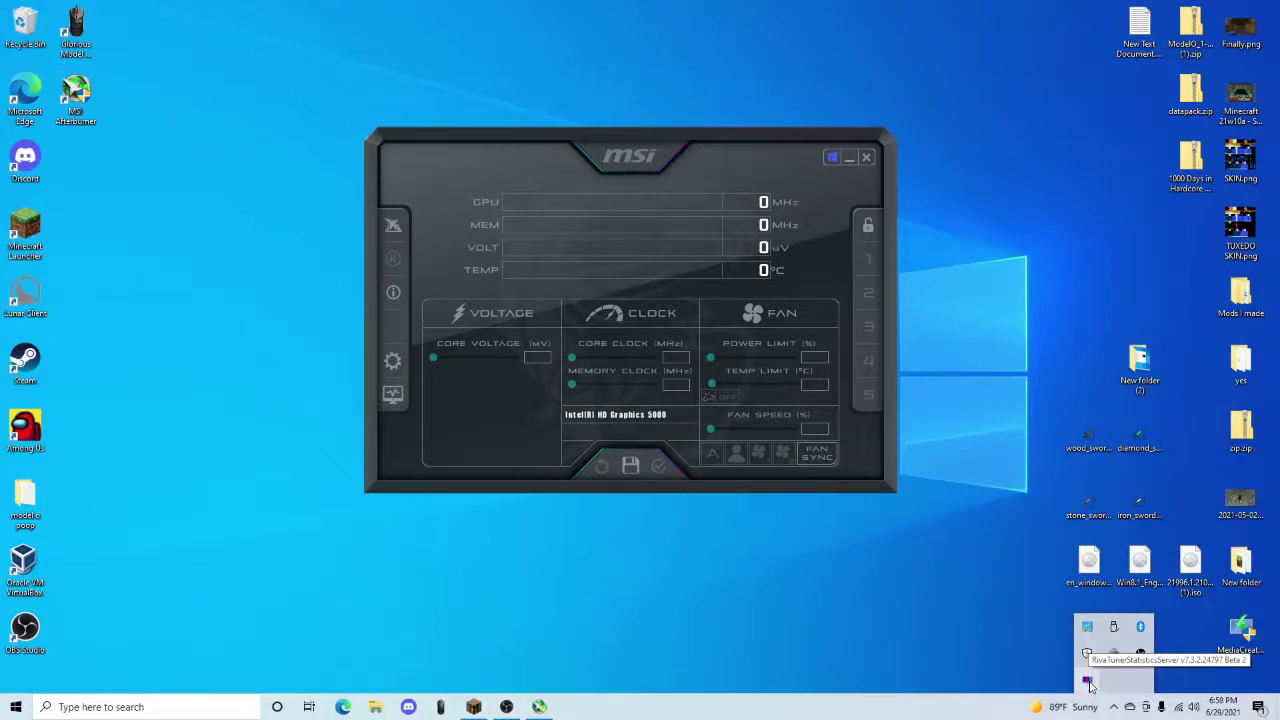
{"action": "left_click", "coordinate": [1088, 683]}
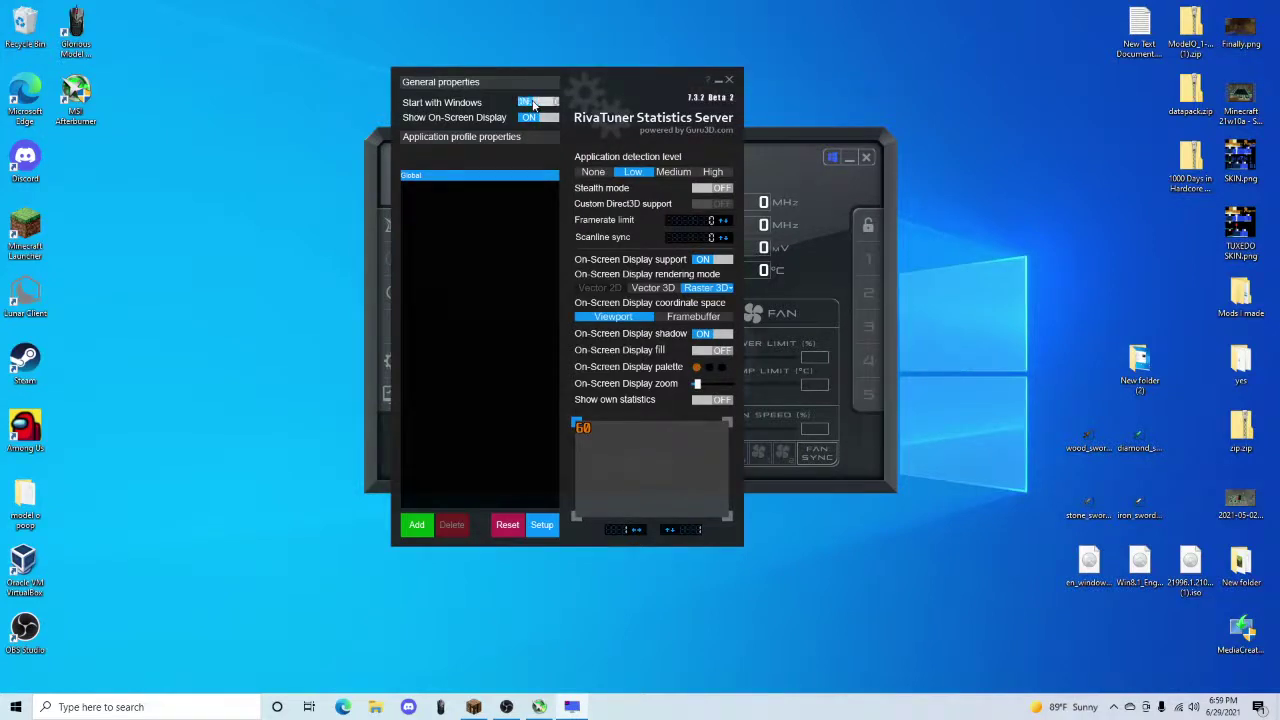
{"action": "left_click", "coordinate": [473, 707]}
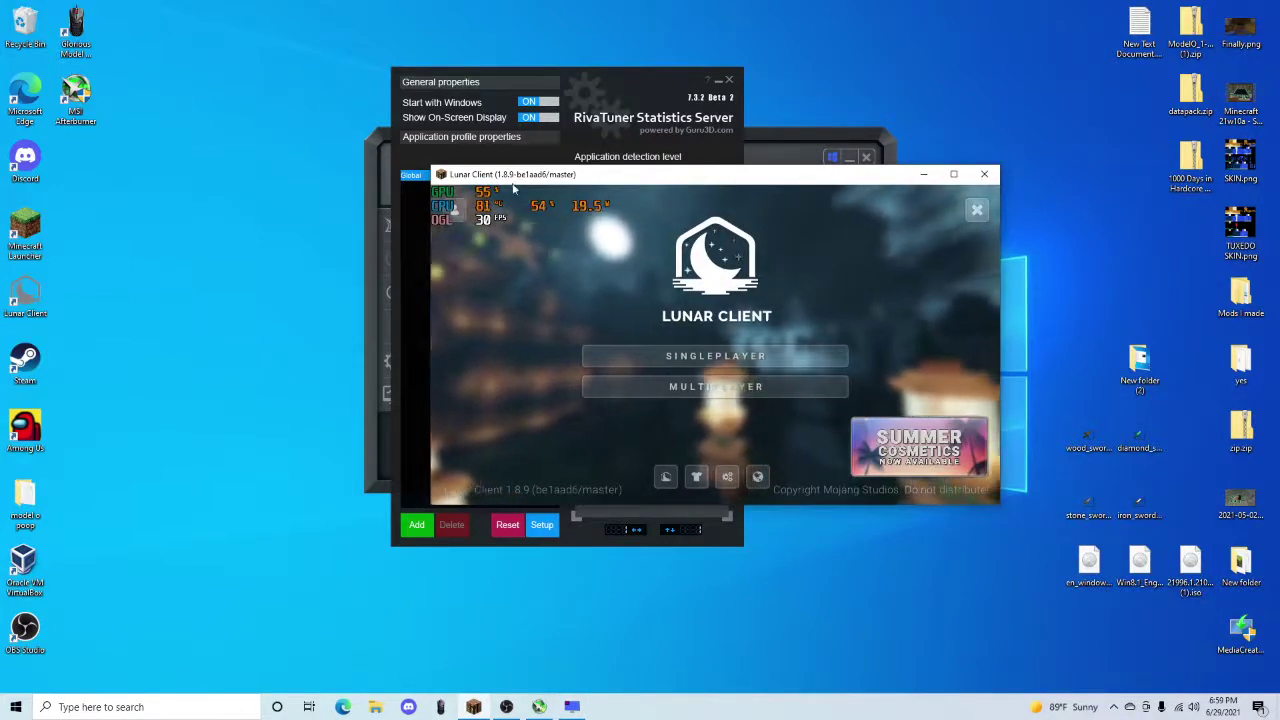
Toggle Show On-Screen Display off and back on, checking the overlay in Lunar Client.
{"action": "left_click", "coordinate": [530, 118]}
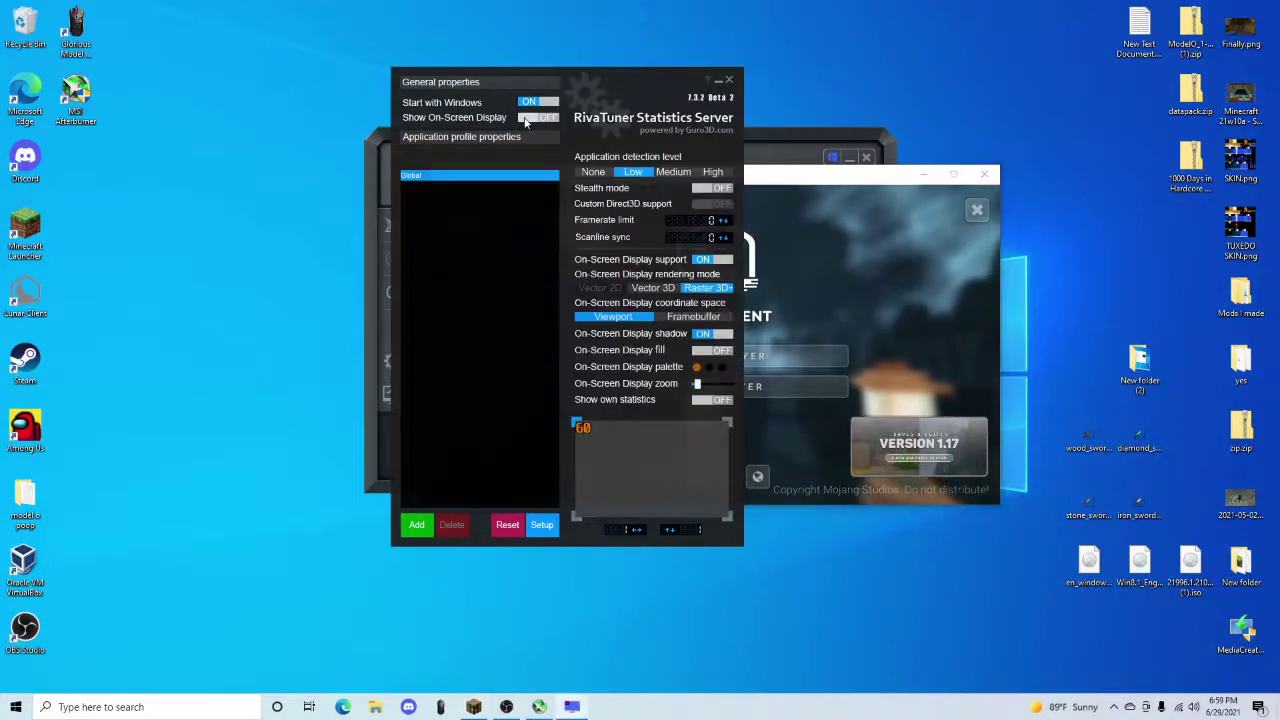
{"action": "left_click", "coordinate": [860, 210]}
{"action": "left_click_drag", "start_coordinate": [799, 188], "coordinate": [1105, 168]}
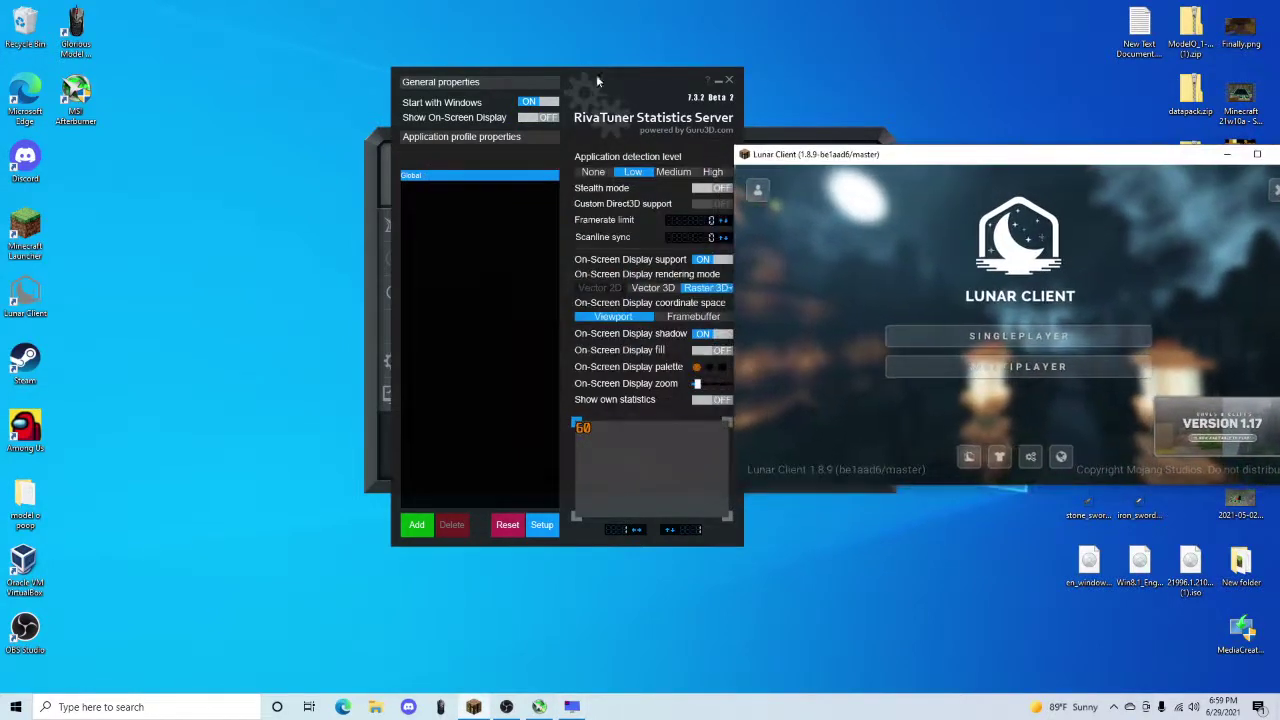
{"action": "left_click_drag", "start_coordinate": [596, 75], "coordinate": [488, 57]}
{"action": "left_click", "coordinate": [432, 102]}
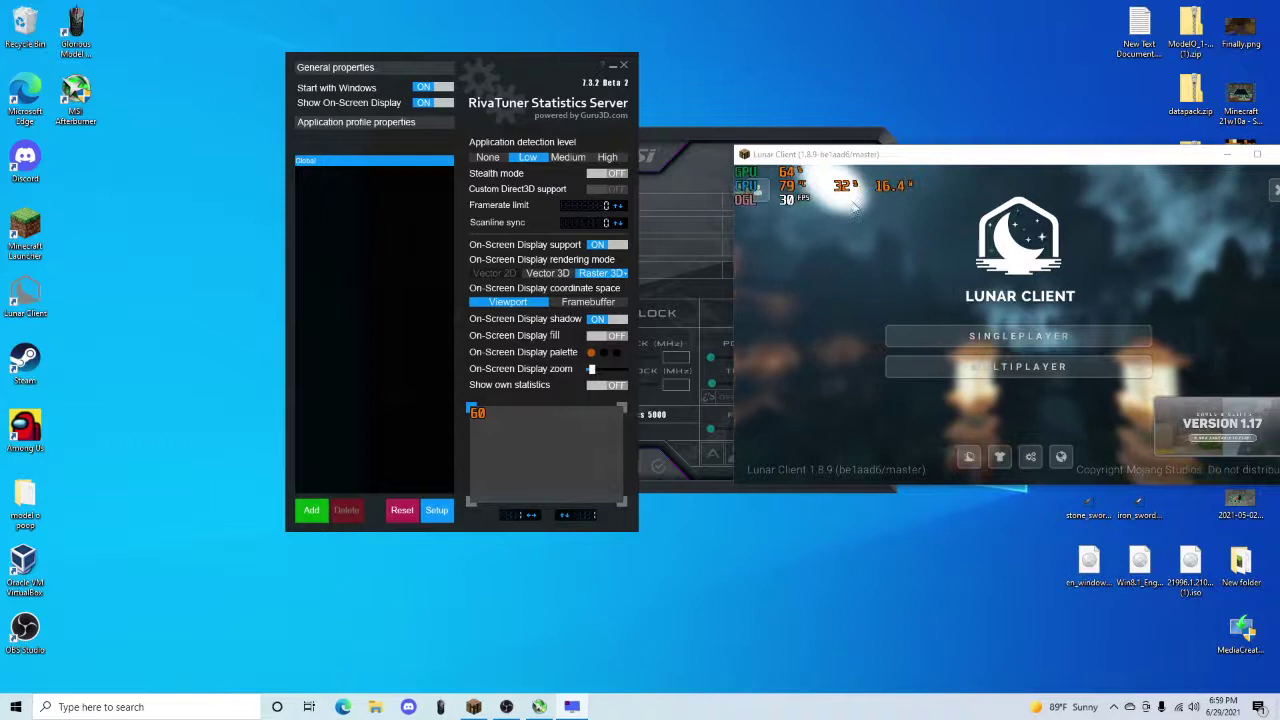
{"action": "left_click_drag", "start_coordinate": [917, 171], "coordinate": [840, 166]}
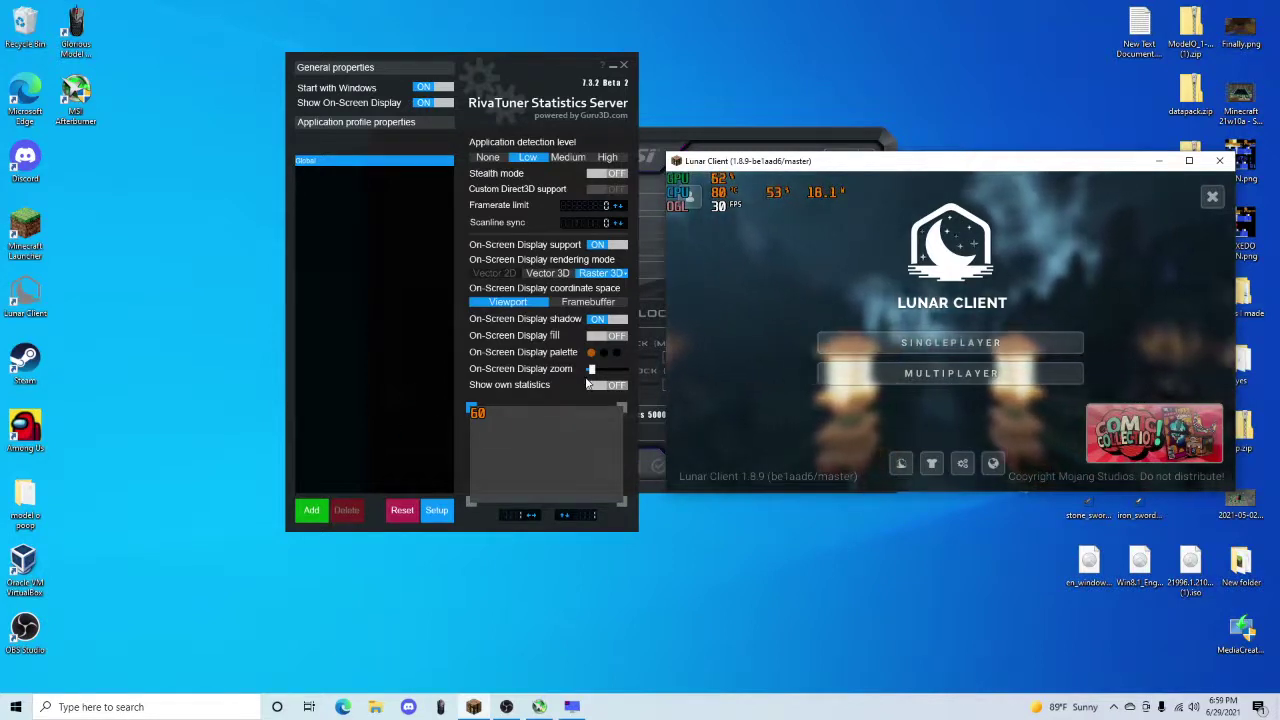
{"action": "left_click_drag", "start_coordinate": [591, 370], "coordinate": [621, 370]}
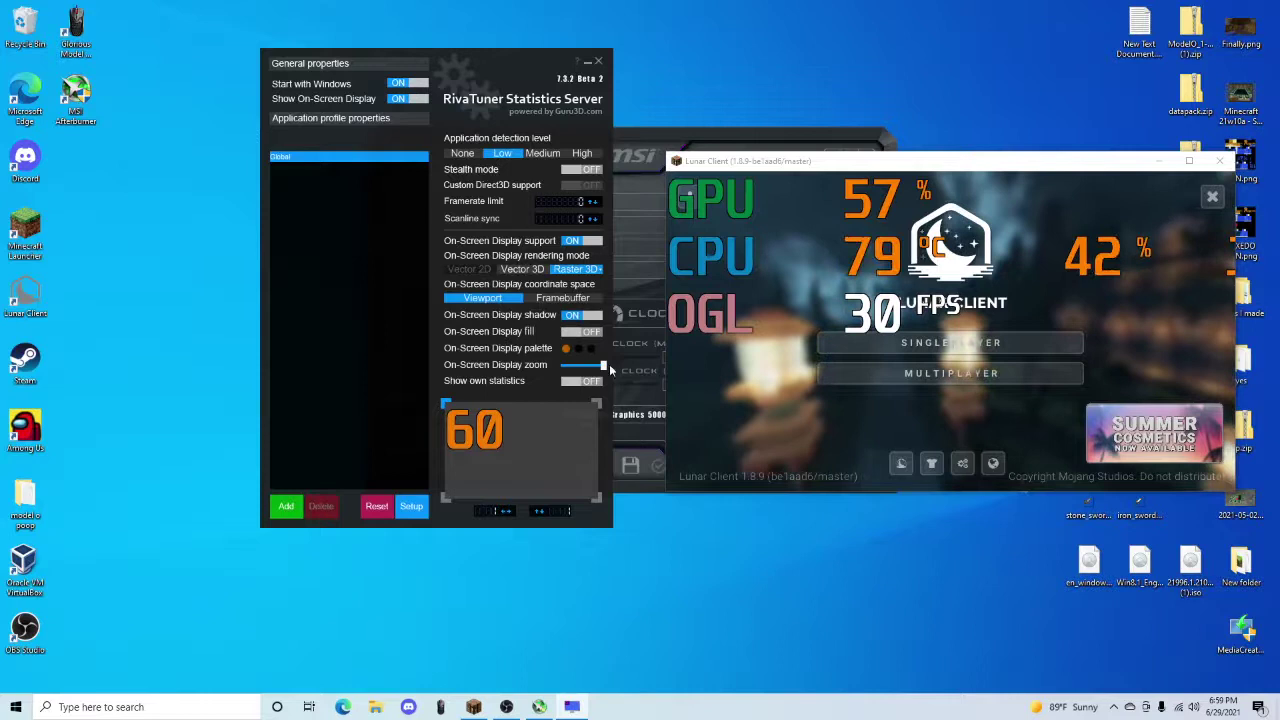
{"action": "left_click_drag", "start_coordinate": [604, 366], "coordinate": [543, 372]}
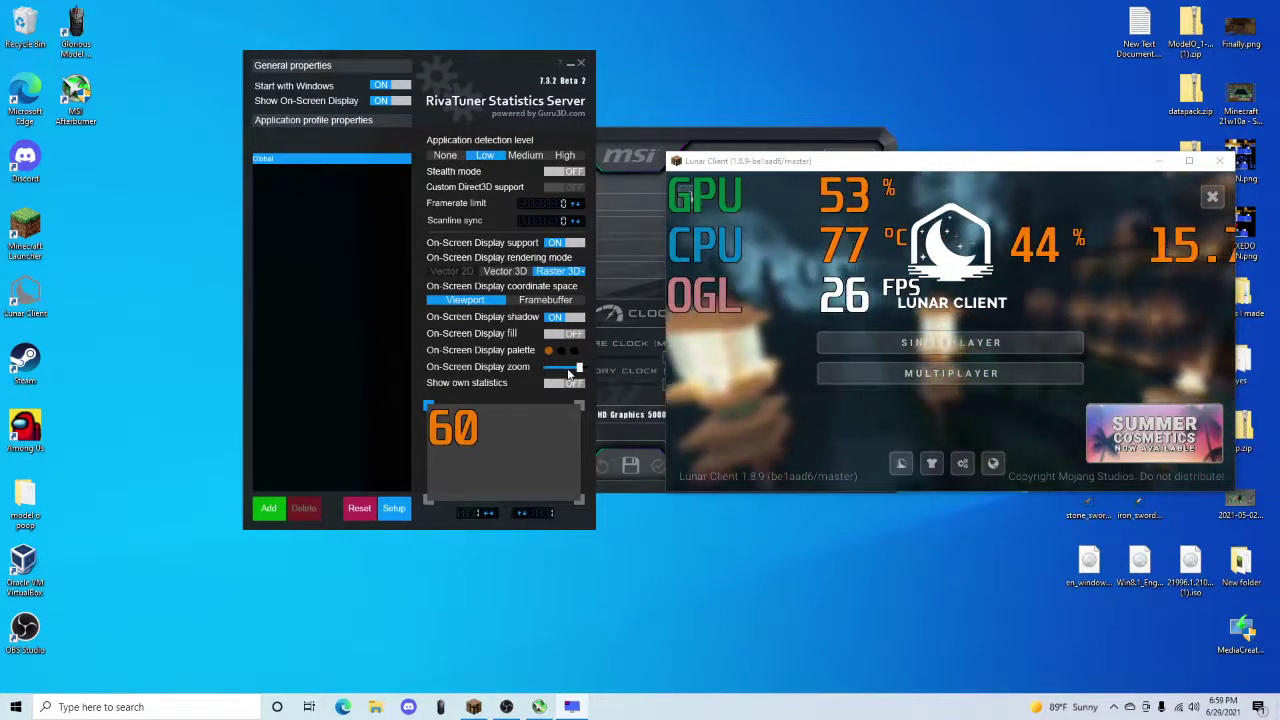
{"action": "left_click_drag", "start_coordinate": [578, 370], "coordinate": [533, 366]}
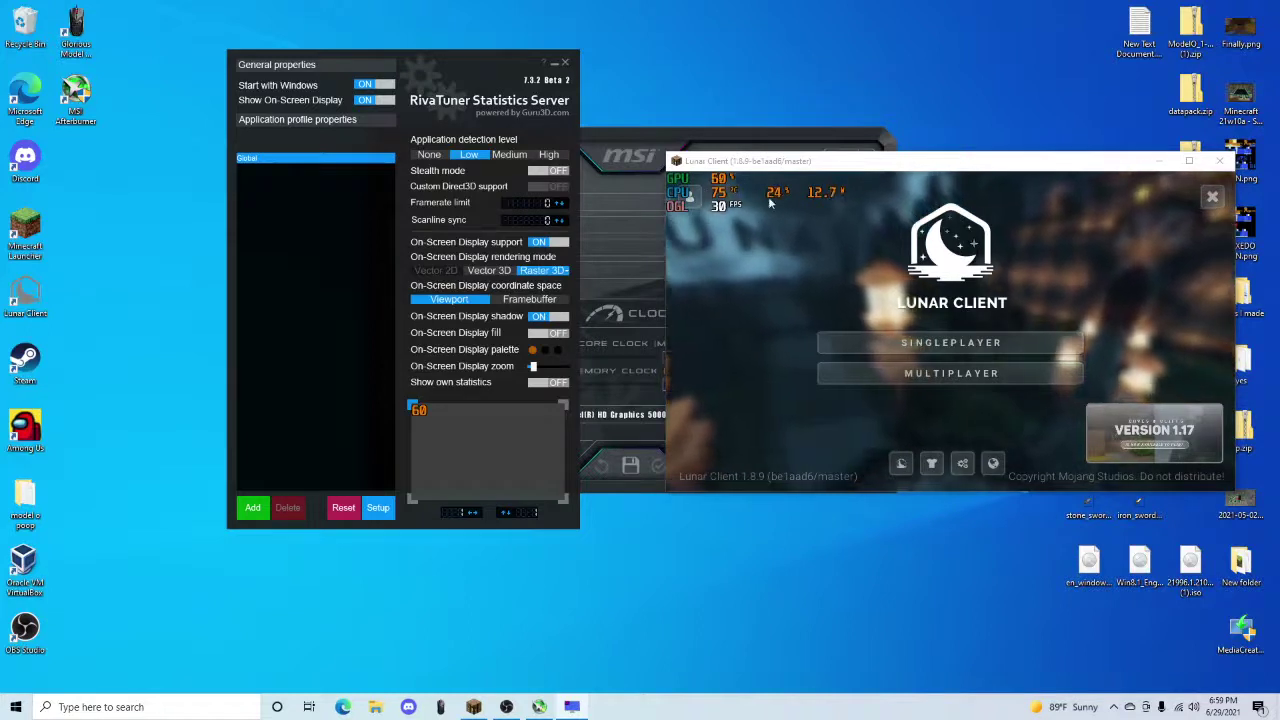
Join the Hypixel server from Multiplayer and walk around the lobby to check the overlay.
{"action": "left_click", "coordinate": [955, 374]}
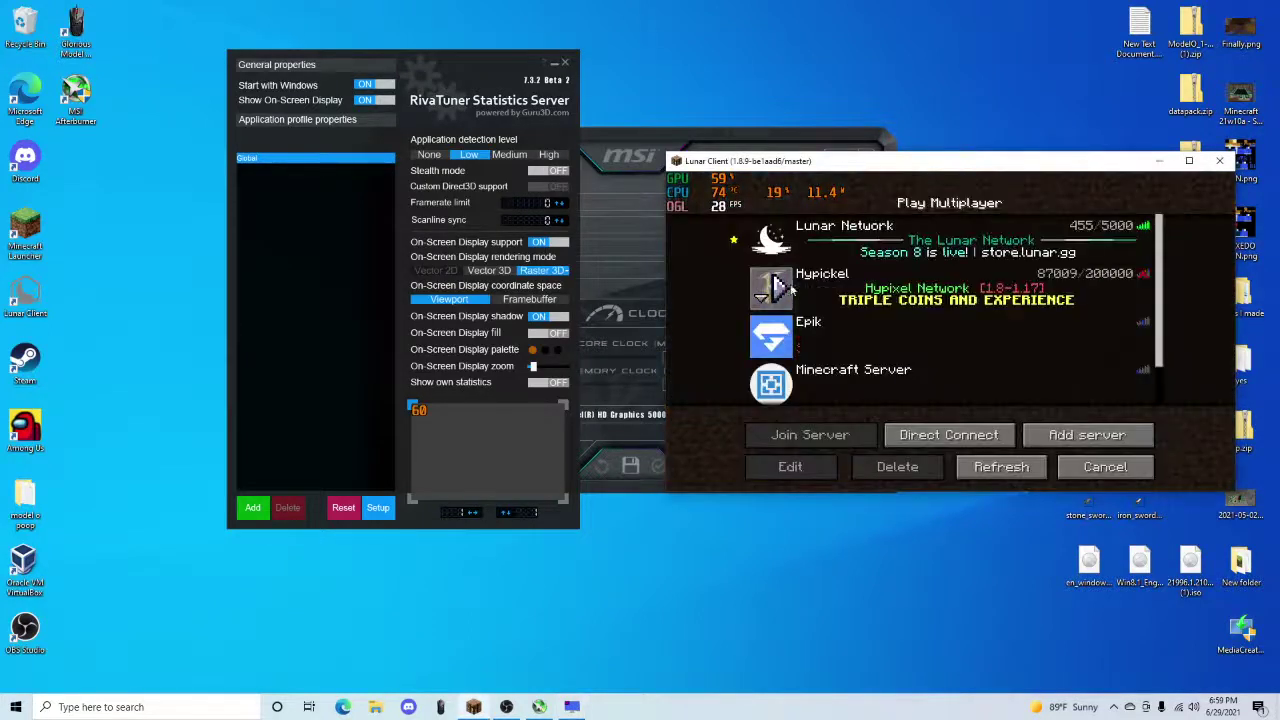
{"action": "left_click", "coordinate": [788, 290]}
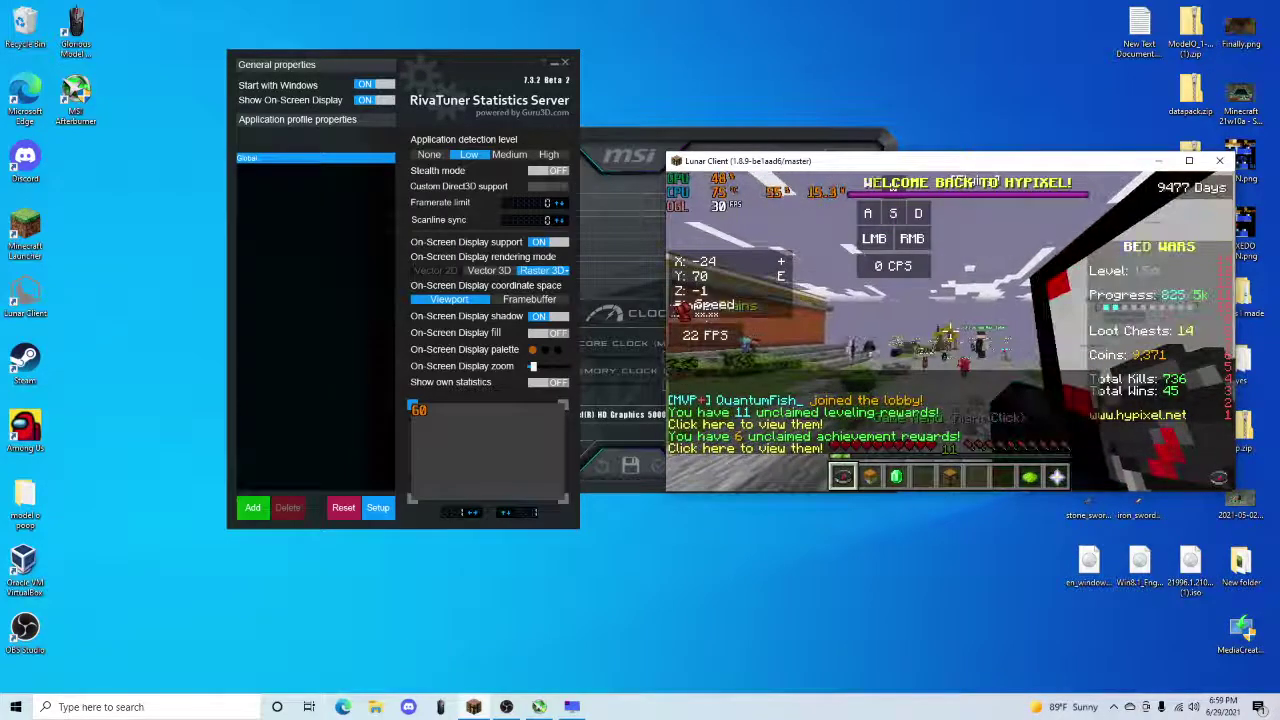
{"action": "key", "text": "w"}
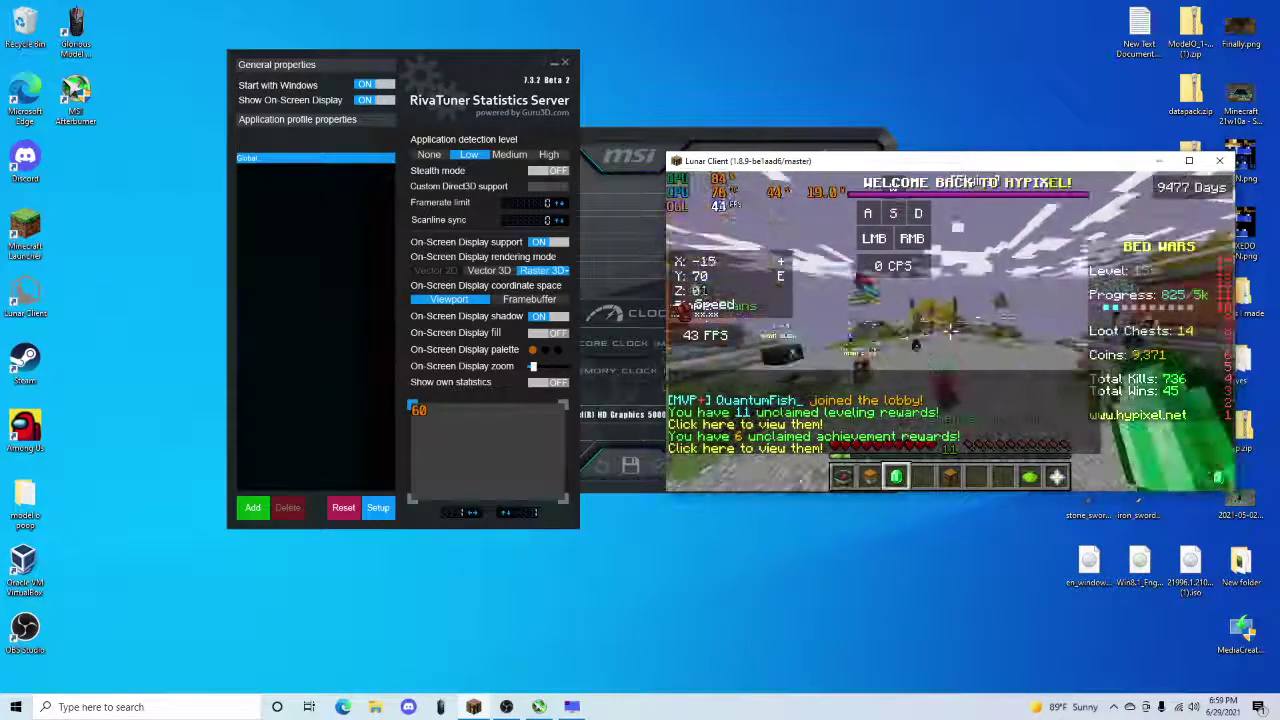
{"action": "key", "text": "4"}
{"action": "key", "text": "w"}
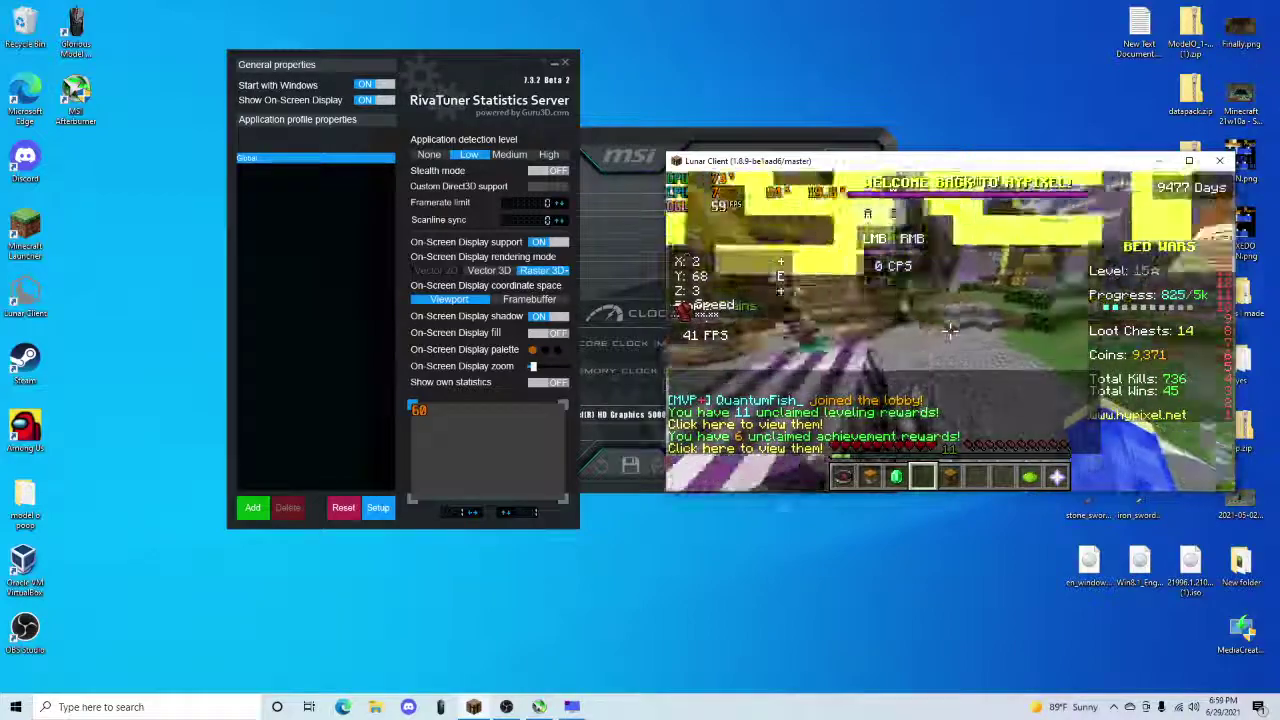
{"action": "key", "text": "d"}
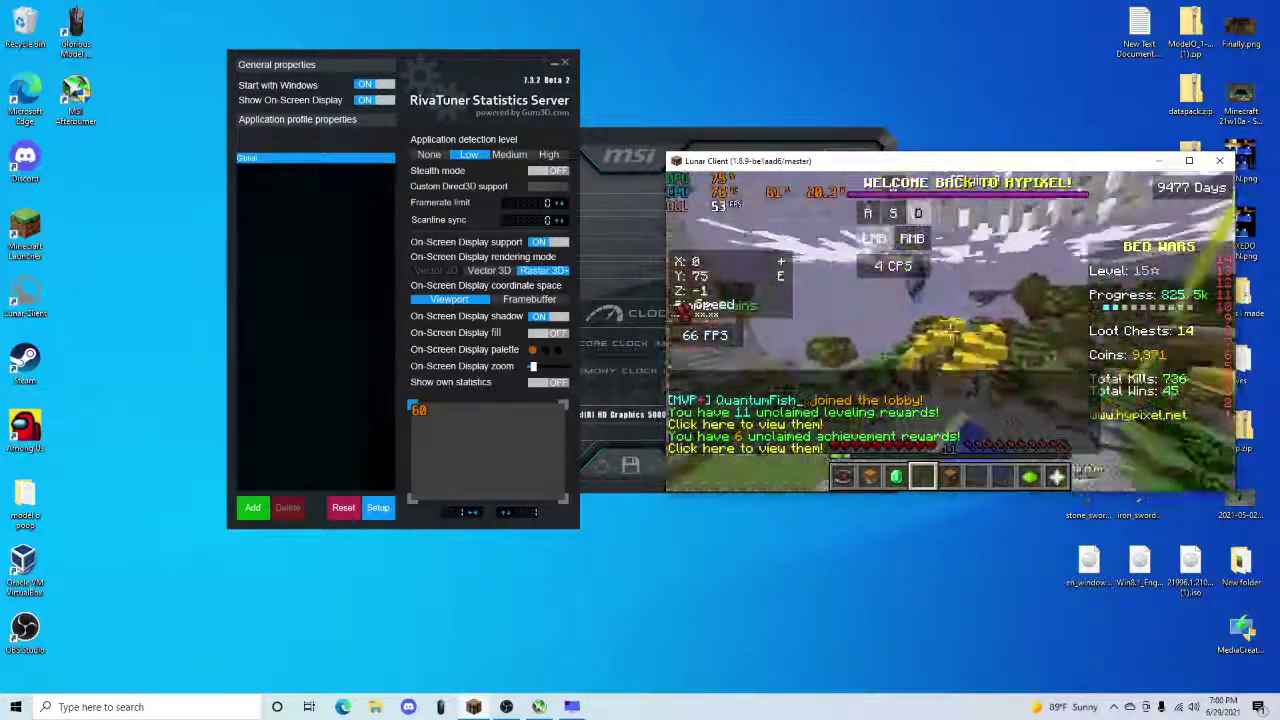
{"action": "key", "text": "w"}
{"action": "left_click", "coordinate": [950, 330]}
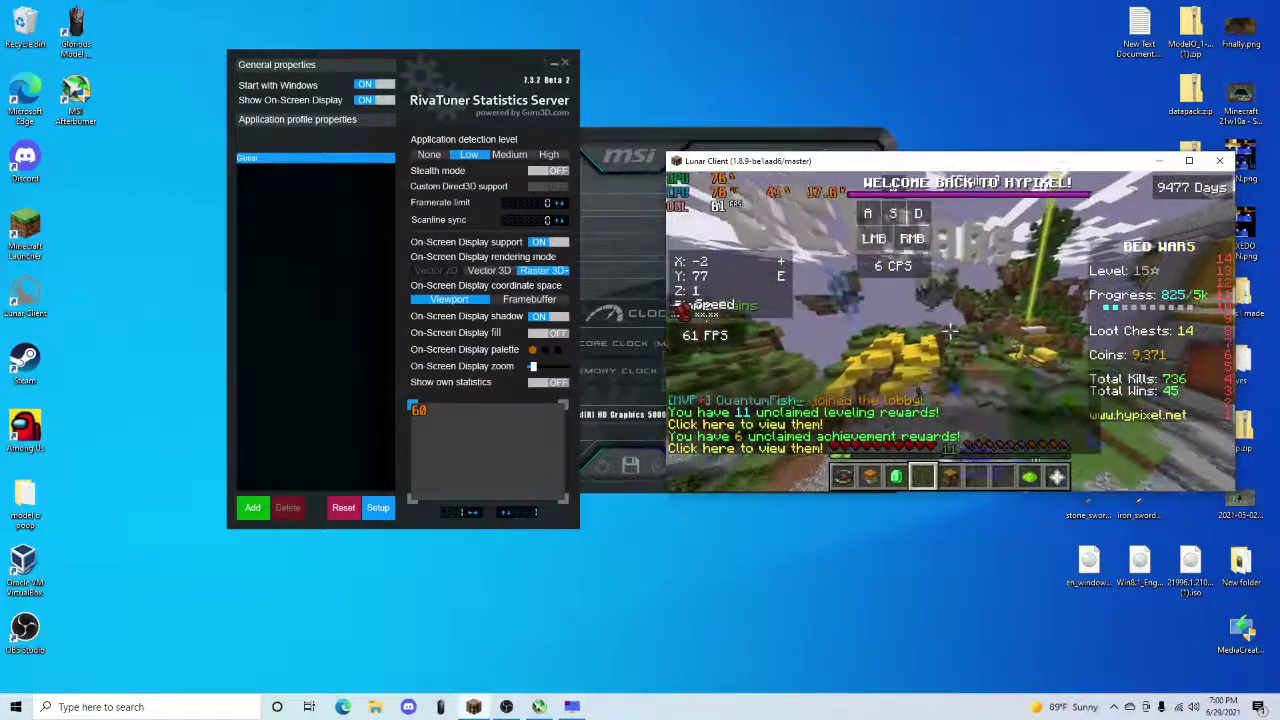
Disconnect from Hypixel back to the main menu and bring OBS Studio forward.
{"action": "key", "text": "Escape"}
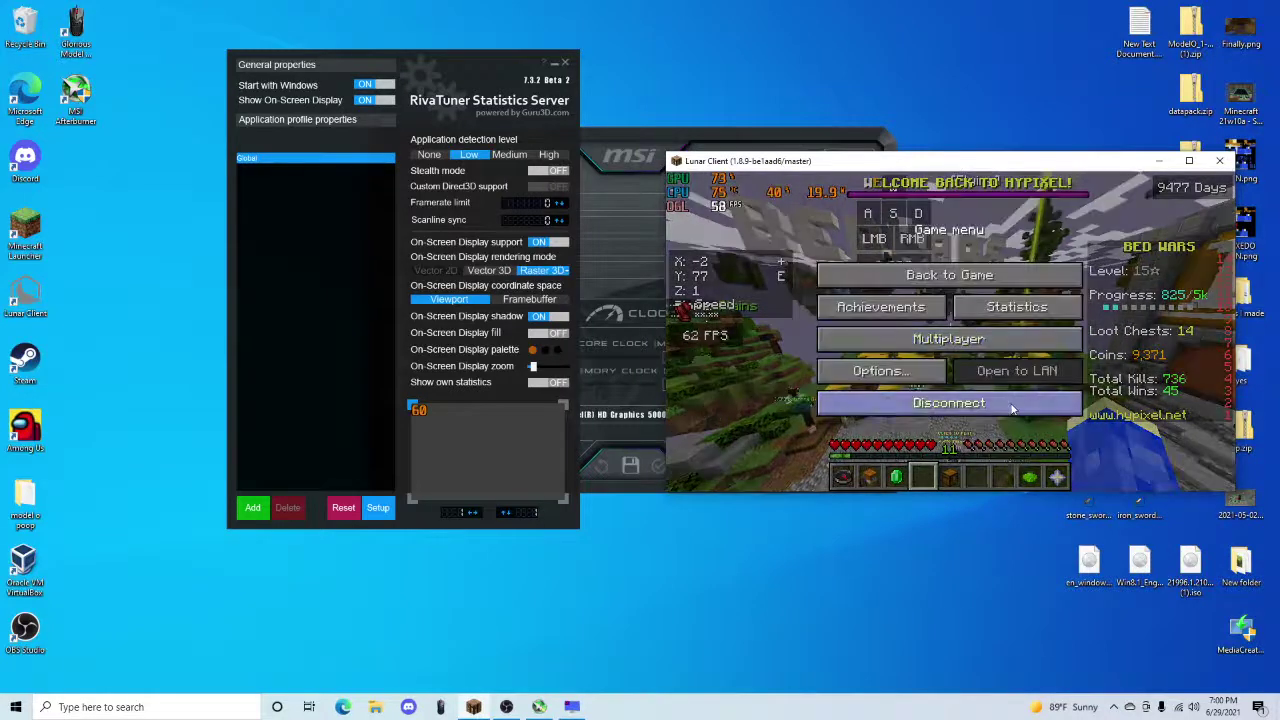
{"action": "left_click", "coordinate": [1012, 401]}
{"action": "key", "text": "Escape"}
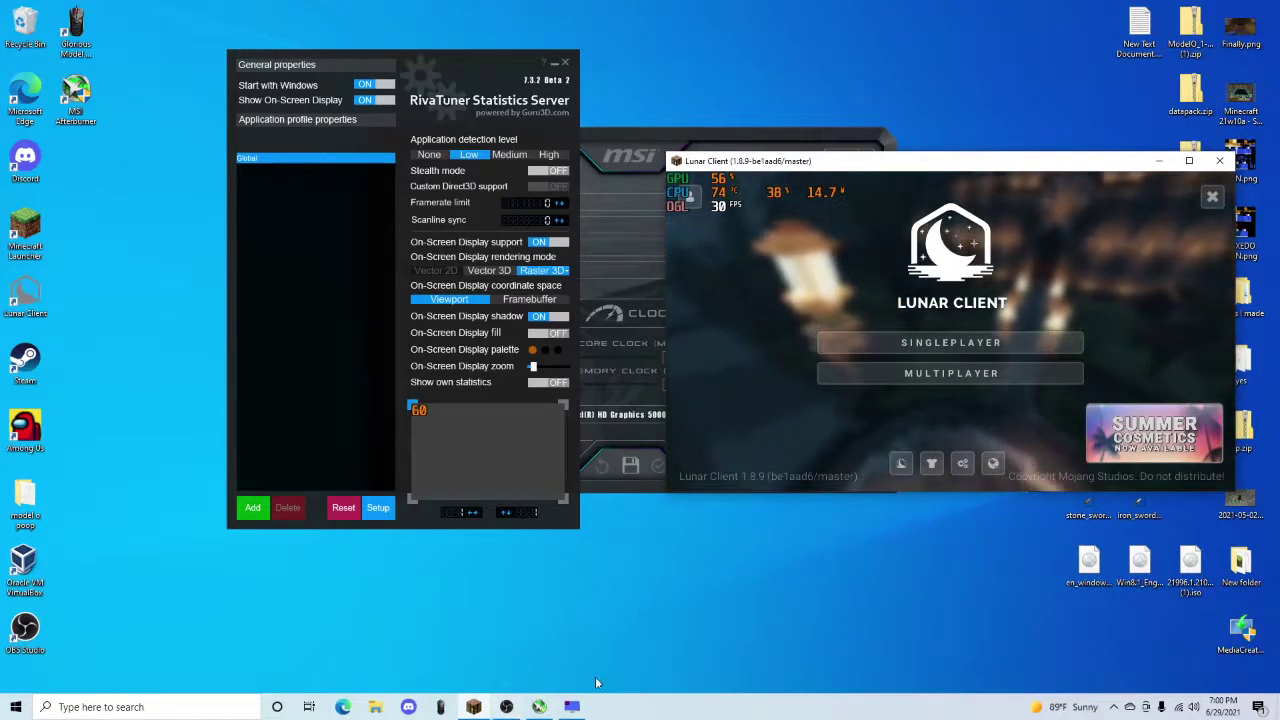
{"action": "left_click", "coordinate": [507, 707]}
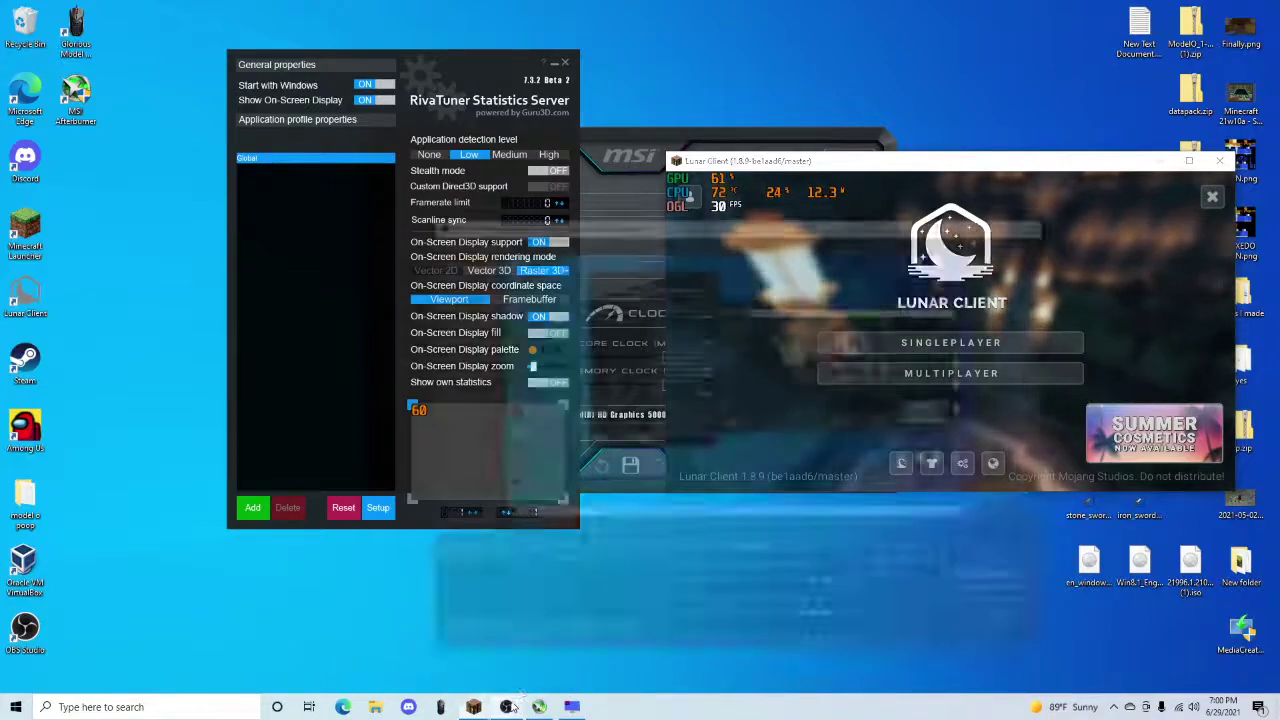